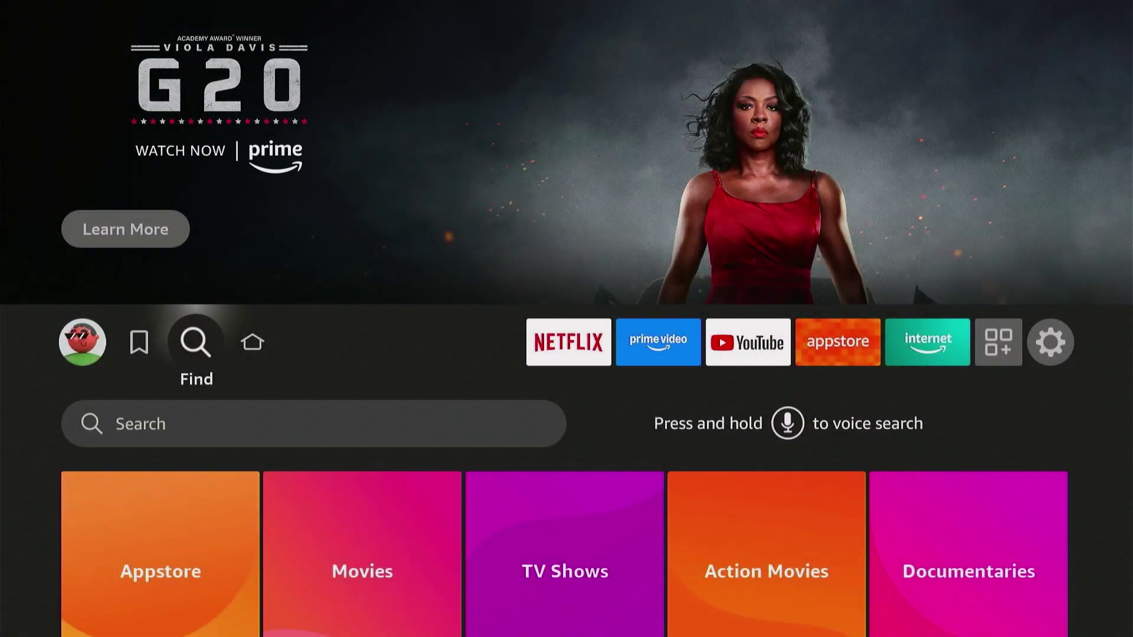
# Step: Open the My Fire TV section of the device settings
pyautogui.press('Right')
pyautogui.press('Right')
pyautogui.press('Right')
pyautogui.press('Right')
pyautogui.press('Right')
pyautogui.press('Right')
pyautogui.press('Right')
pyautogui.press('Right')
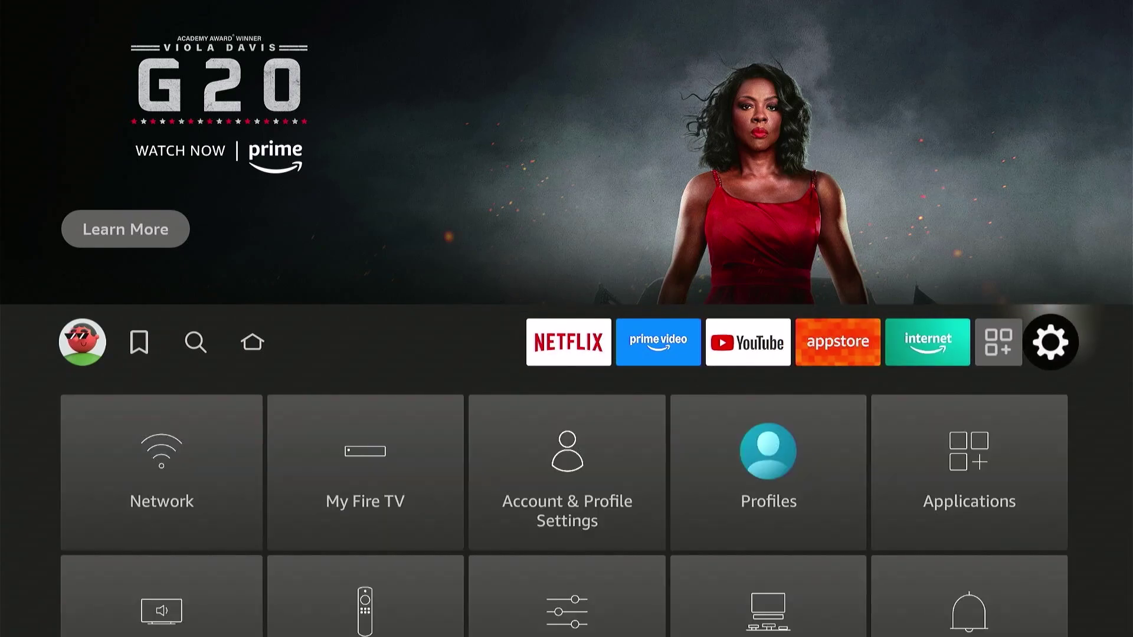
pyautogui.press('Down')
pyautogui.press('Right')
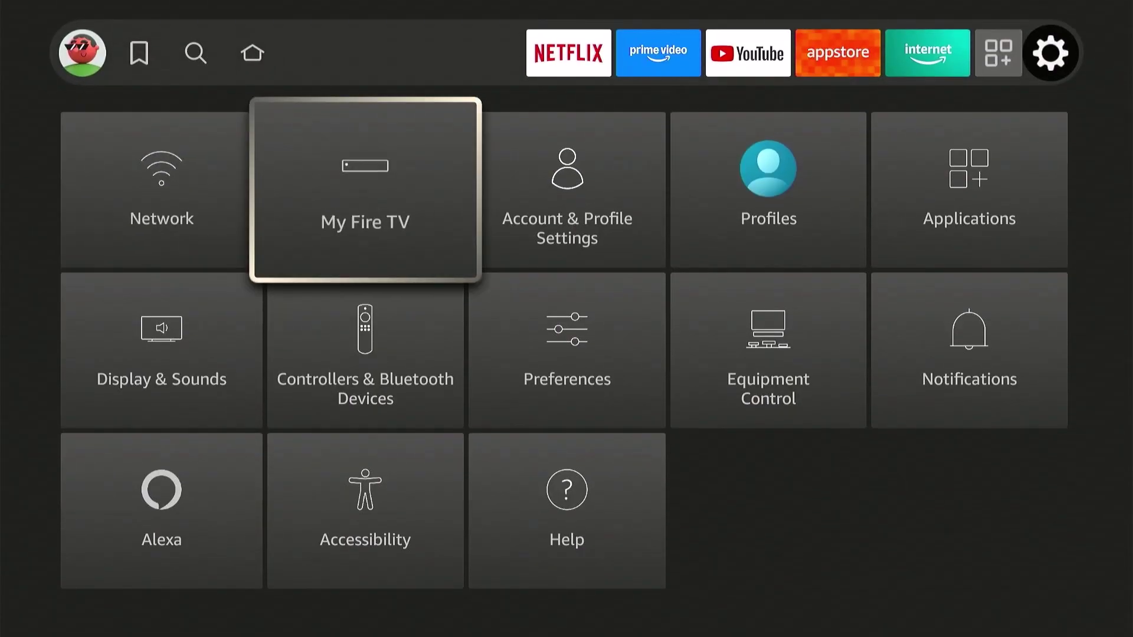
pyautogui.press('Return')
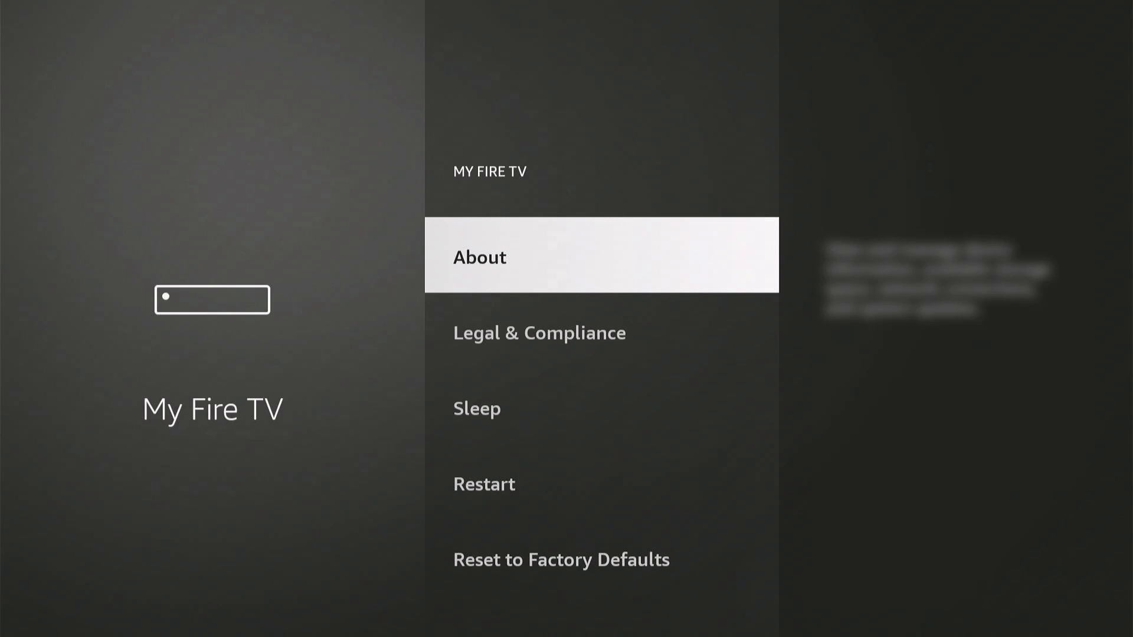
# Step: Unlock developer mode from the Fire TV Stick 4K entry in the About information, and return to the My Fire TV options
pyautogui.press('Return')
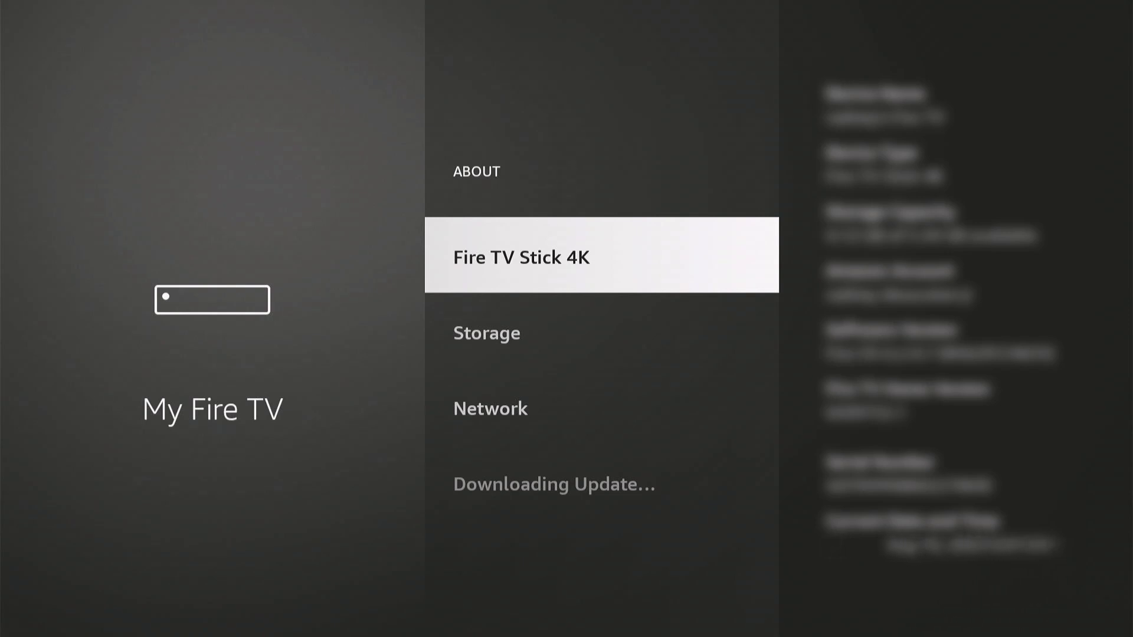
pyautogui.press('Return')
pyautogui.press('Return')
pyautogui.press('Return')
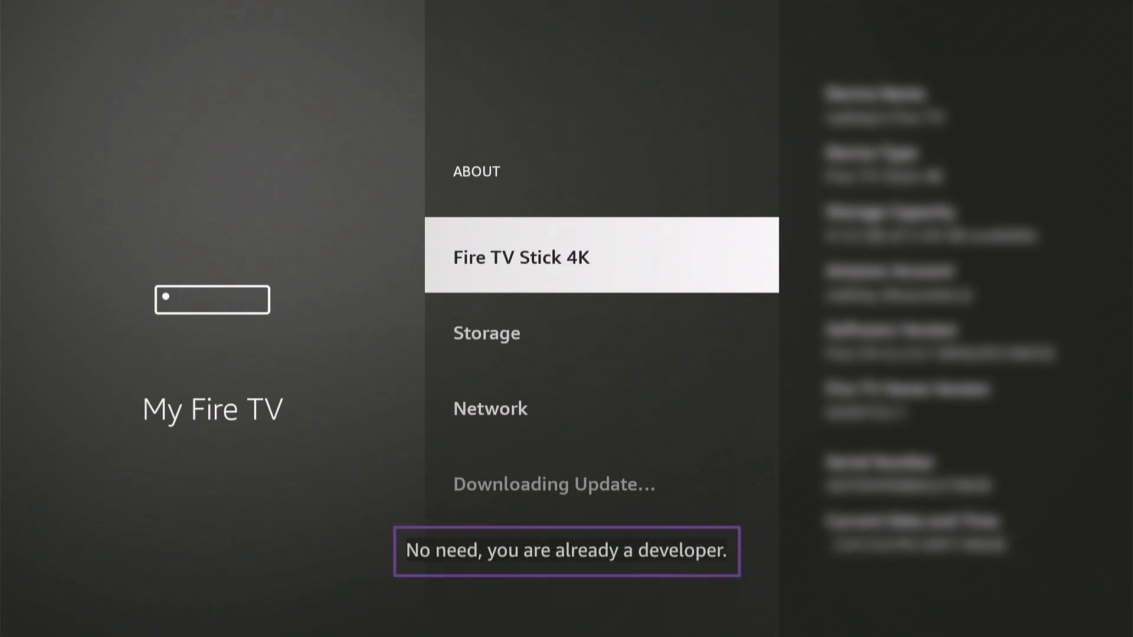
pyautogui.press('Escape')
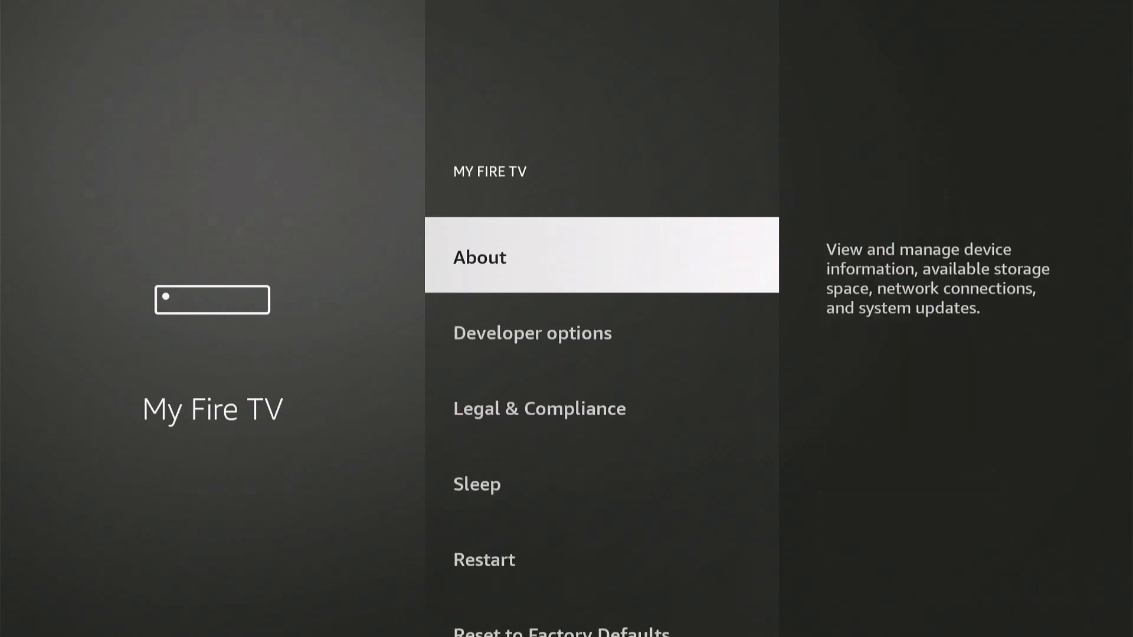
# Step: Turn on Apps from Unknown Sources in the Developer options and accept the risk warning
pyautogui.press('Down')
pyautogui.press('Return')
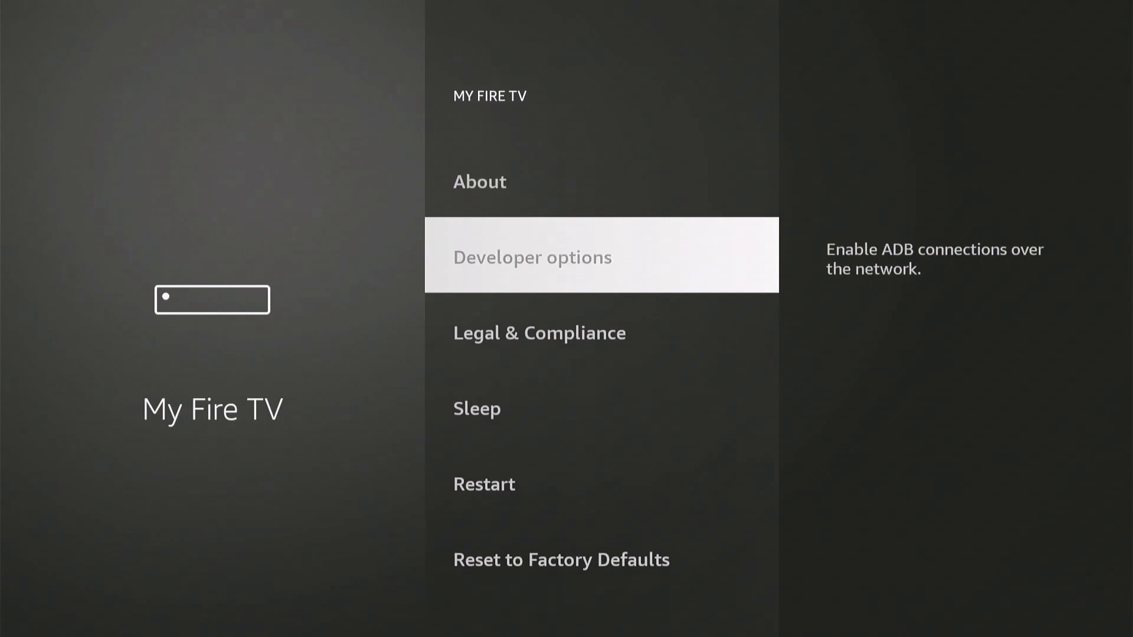
pyautogui.press('Down')
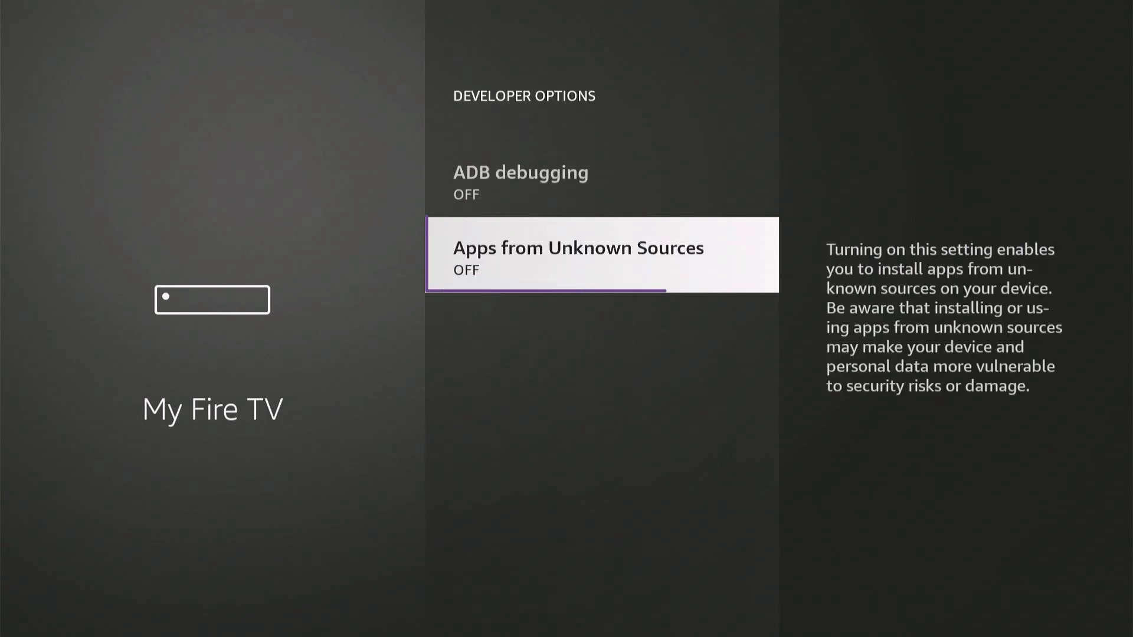
pyautogui.press('Return')
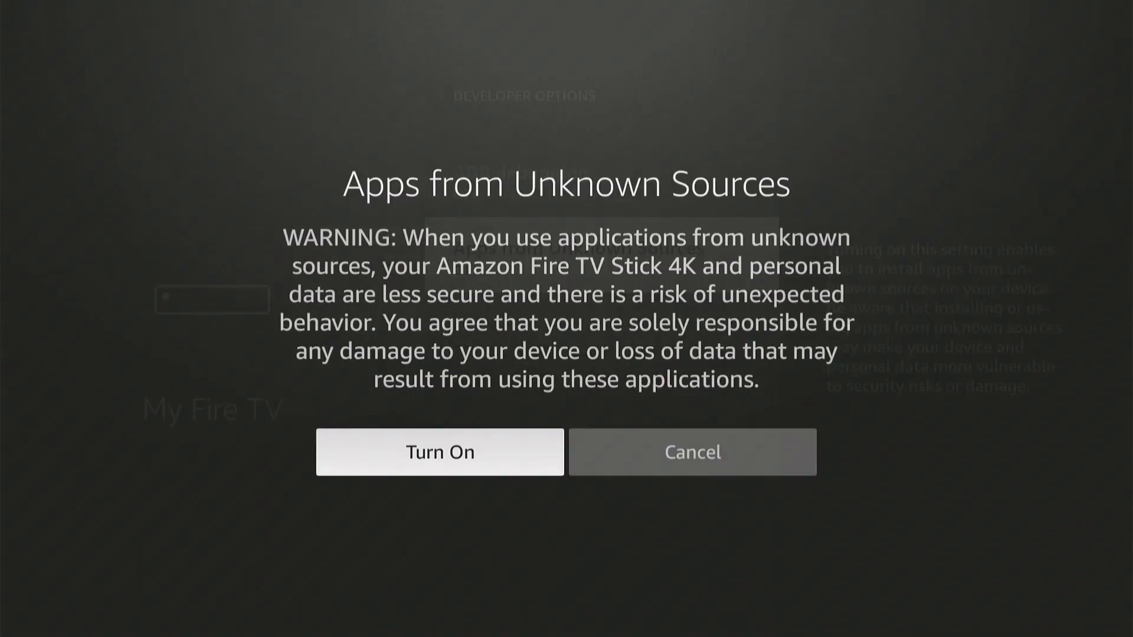
pyautogui.press('Return')
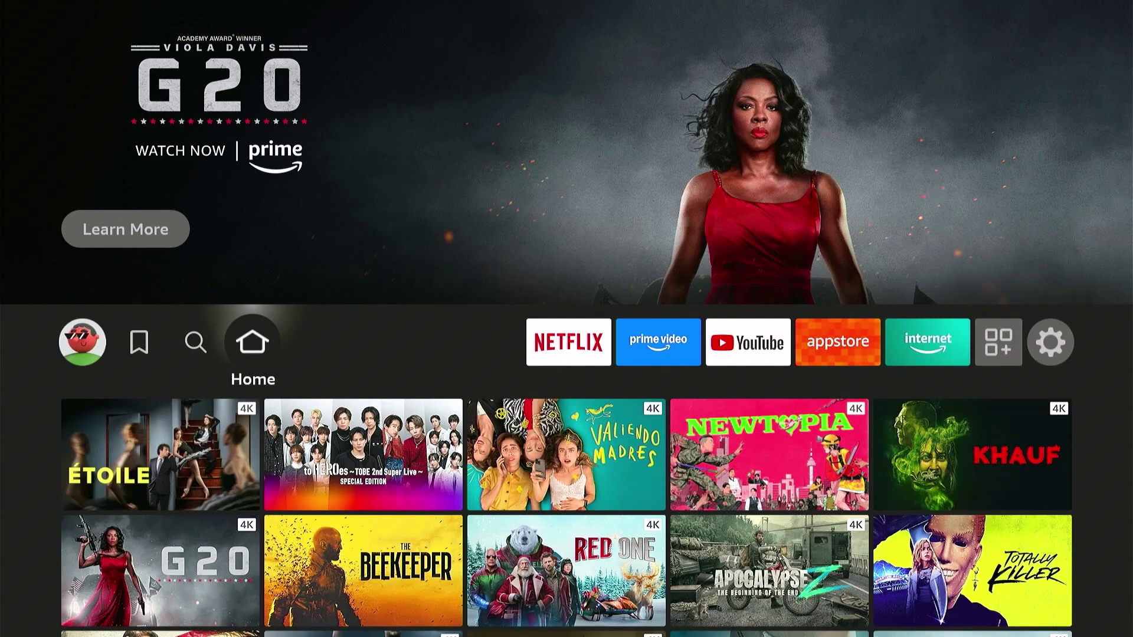
# Step: Search the device for "Downloader" by entering "Dow" and choosing the Downloader suggestion
pyautogui.press('Left')
pyautogui.press('Down')
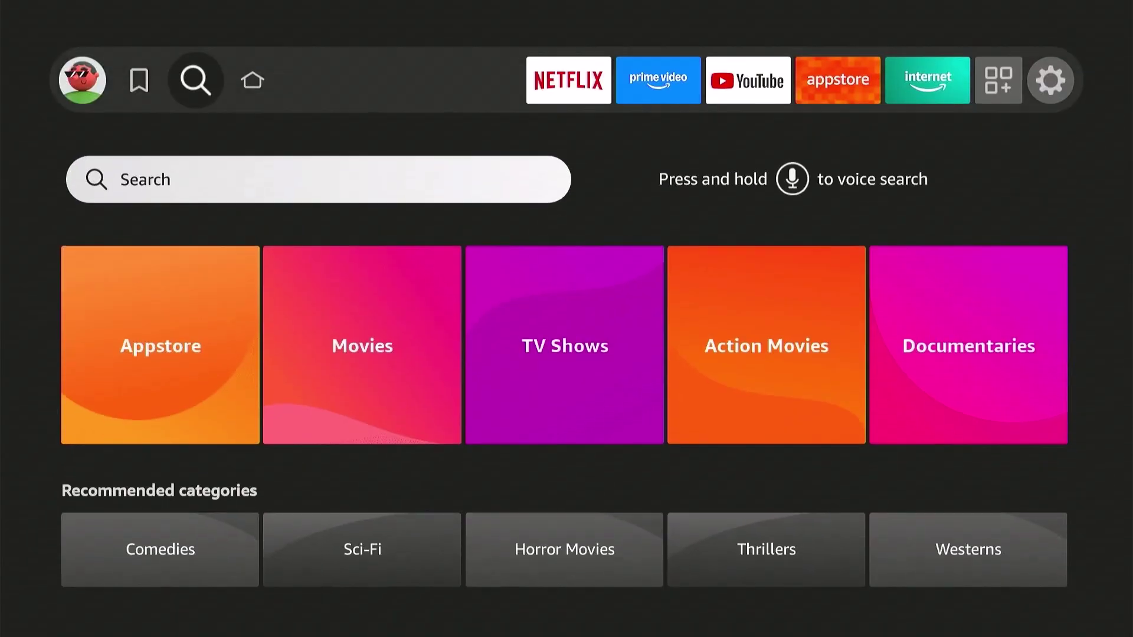
pyautogui.press('Return')
pyautogui.press('Right')
pyautogui.press('Right')
pyautogui.press('Right')
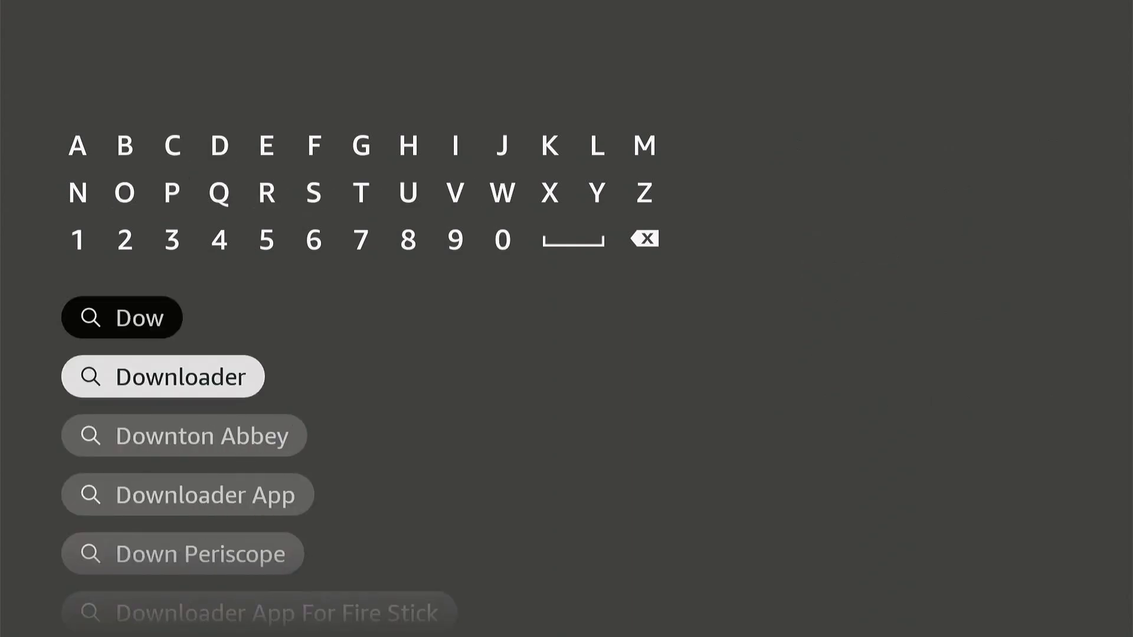
pyautogui.press('Return')
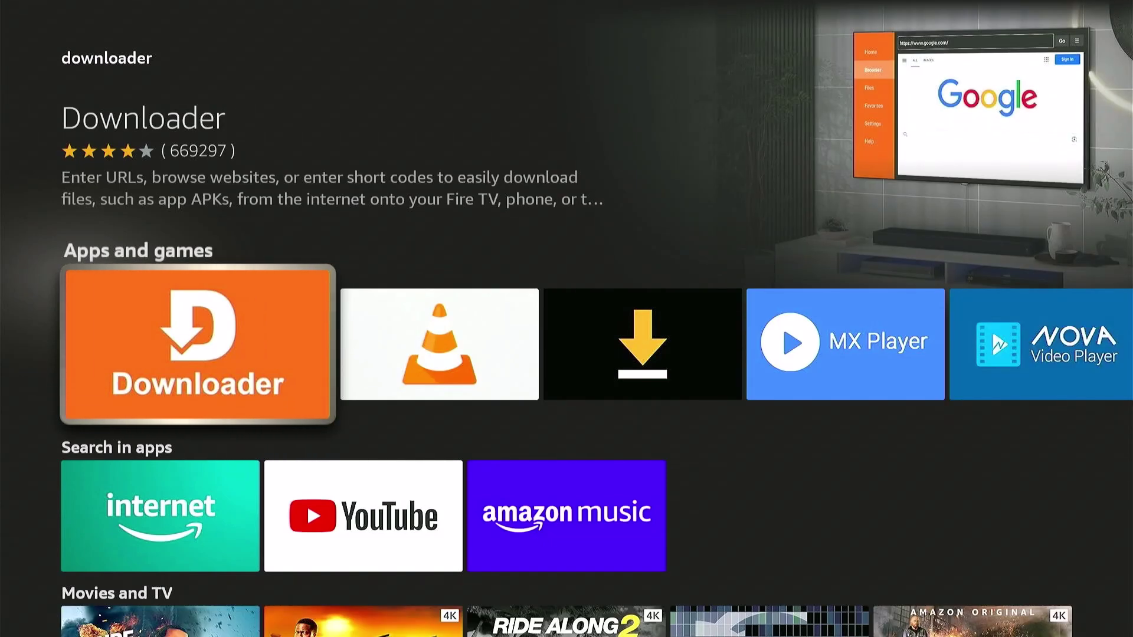
# Step: Install and open the Downloader app by AFTVnews.com, allow its file access and dismiss the welcome guide
pyautogui.press('Return')
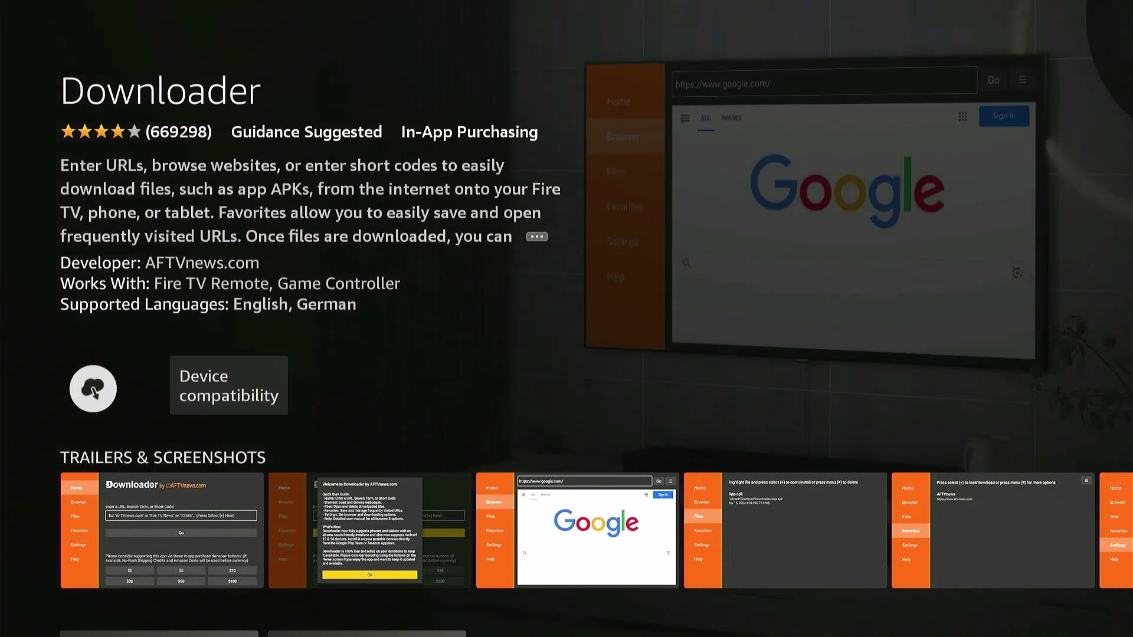
pyautogui.press('Return')
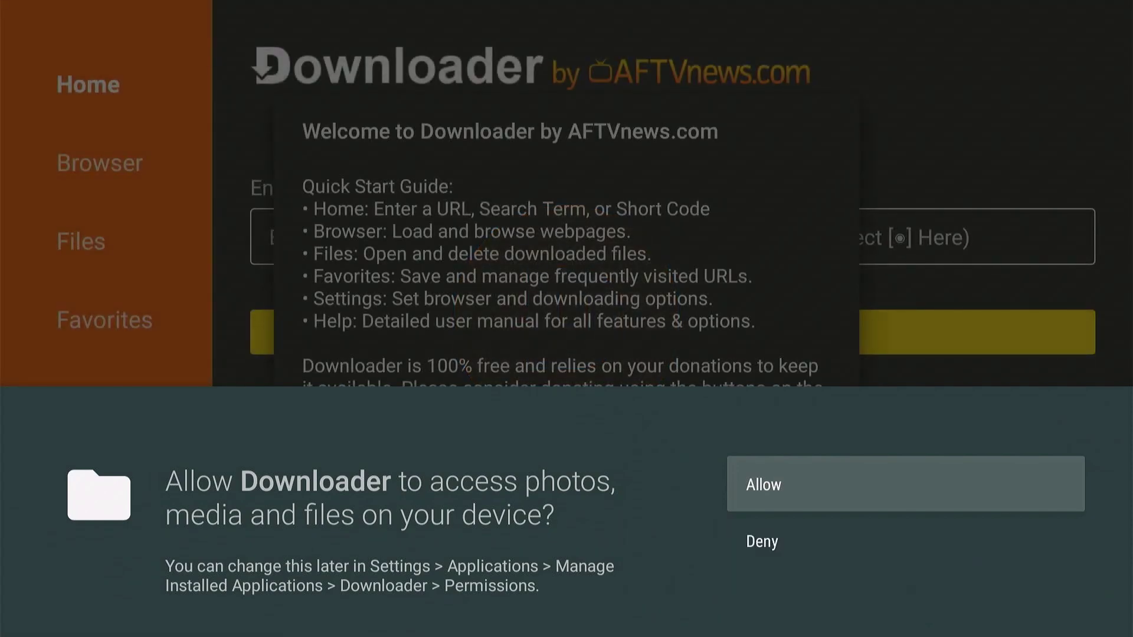
pyautogui.press('Return')
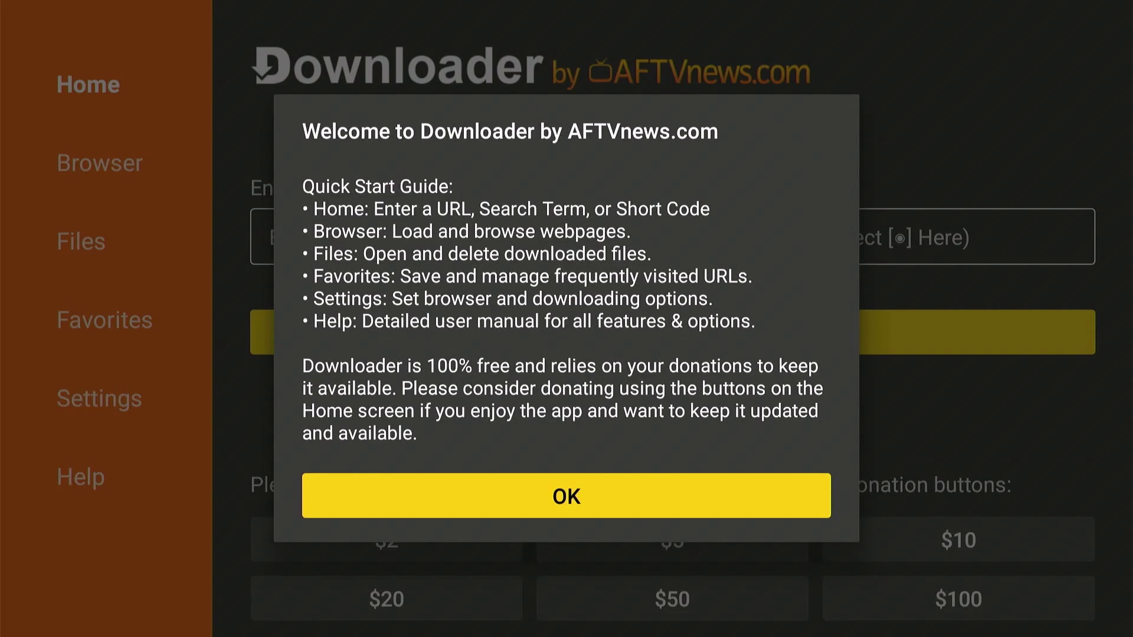
pyautogui.press('Return')
# Step: Load the page for short code 8048768 in Downloader
pyautogui.click(673, 237)
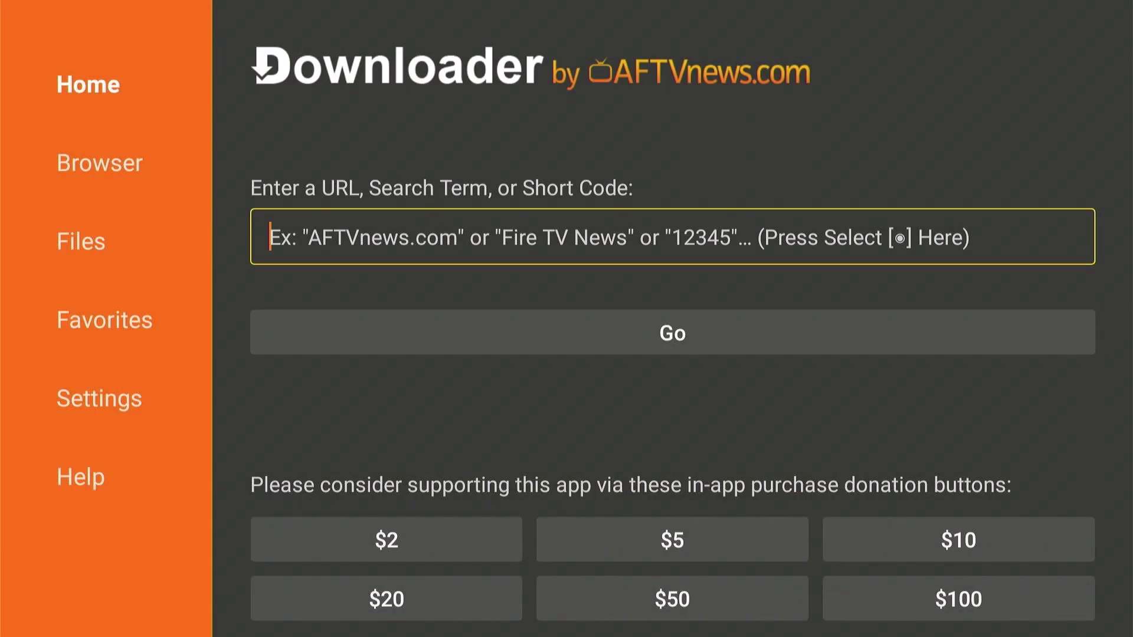
pyautogui.press('Return')
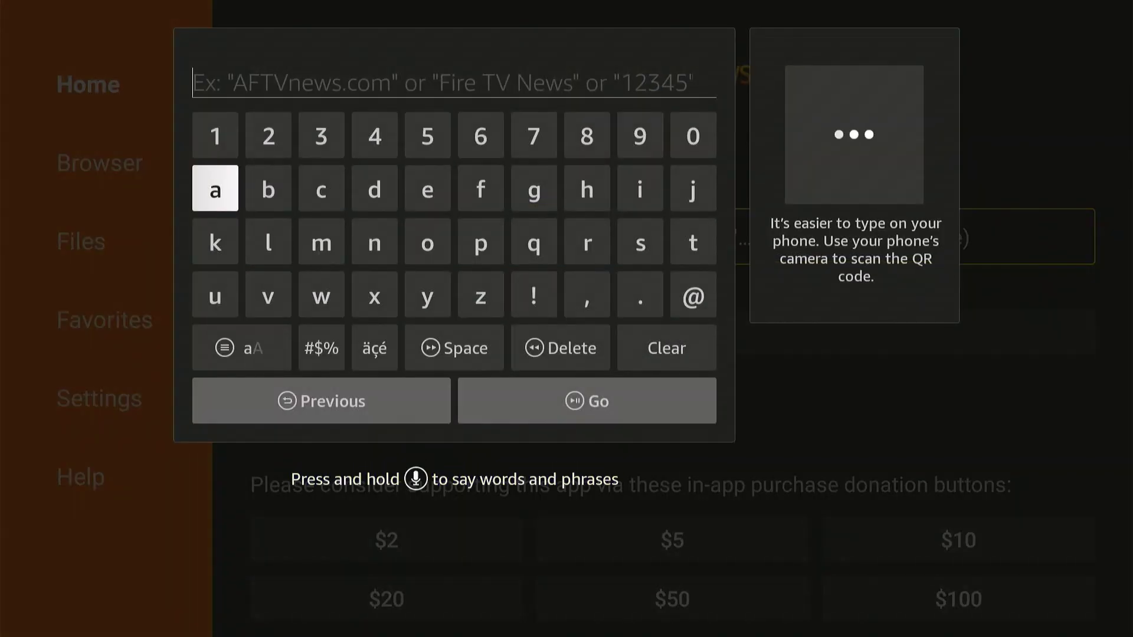
pyautogui.press('Right')
pyautogui.press('Right')
pyautogui.press('Right')
pyautogui.press('Right')
pyautogui.press('Right')
pyautogui.press('Right')
pyautogui.press('Right')
pyautogui.press('Up')
pyautogui.press('Return')
pyautogui.press('Right')
pyautogui.press('Right')
pyautogui.press('Return')
pyautogui.press('Left')
pyautogui.press('Left')
pyautogui.press('Left')
pyautogui.press('Left')
pyautogui.press('Left')
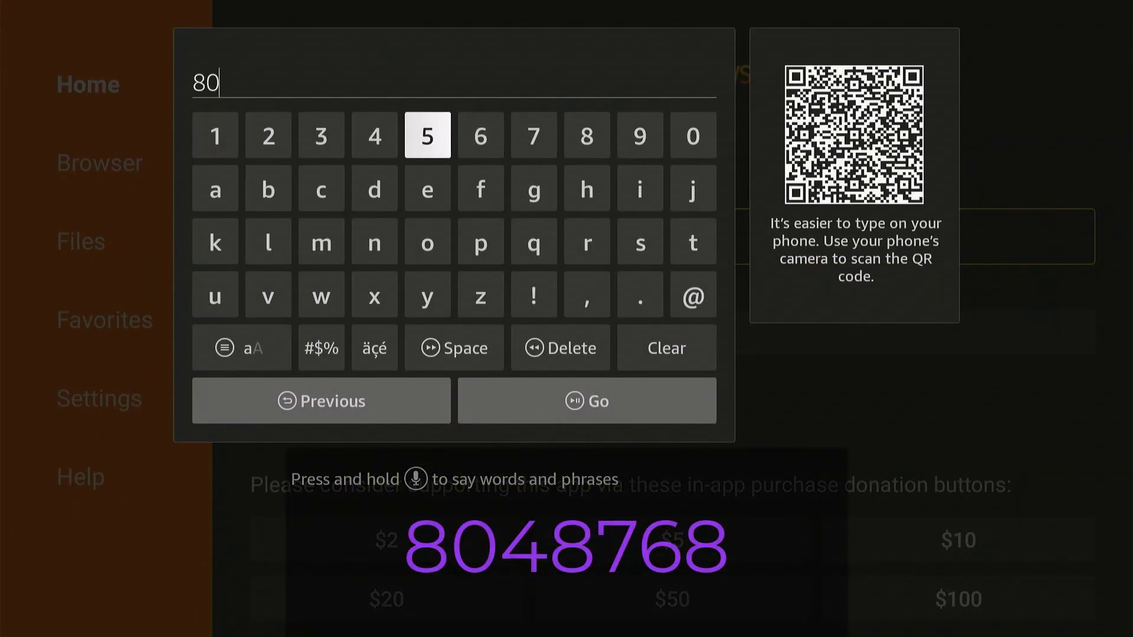
pyautogui.press('Left')
pyautogui.press('Return')
pyautogui.press('Right')
pyautogui.press('Right')
pyautogui.press('Right')
pyautogui.press('Right')
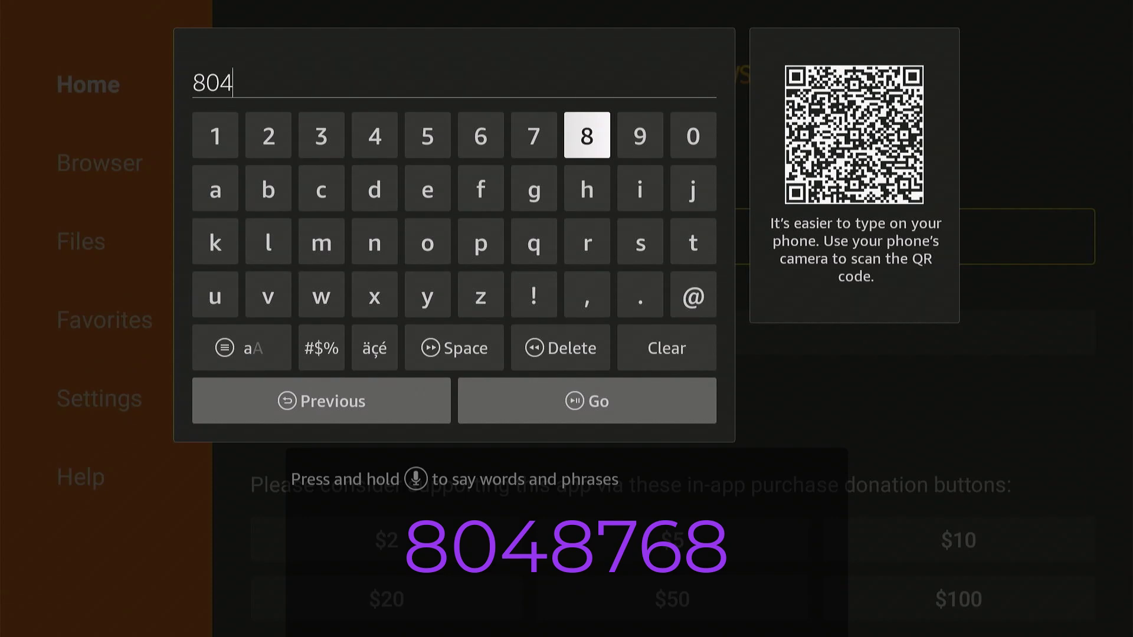
pyautogui.press('Return')
pyautogui.press('Left')
pyautogui.press('Return')
pyautogui.press('Left')
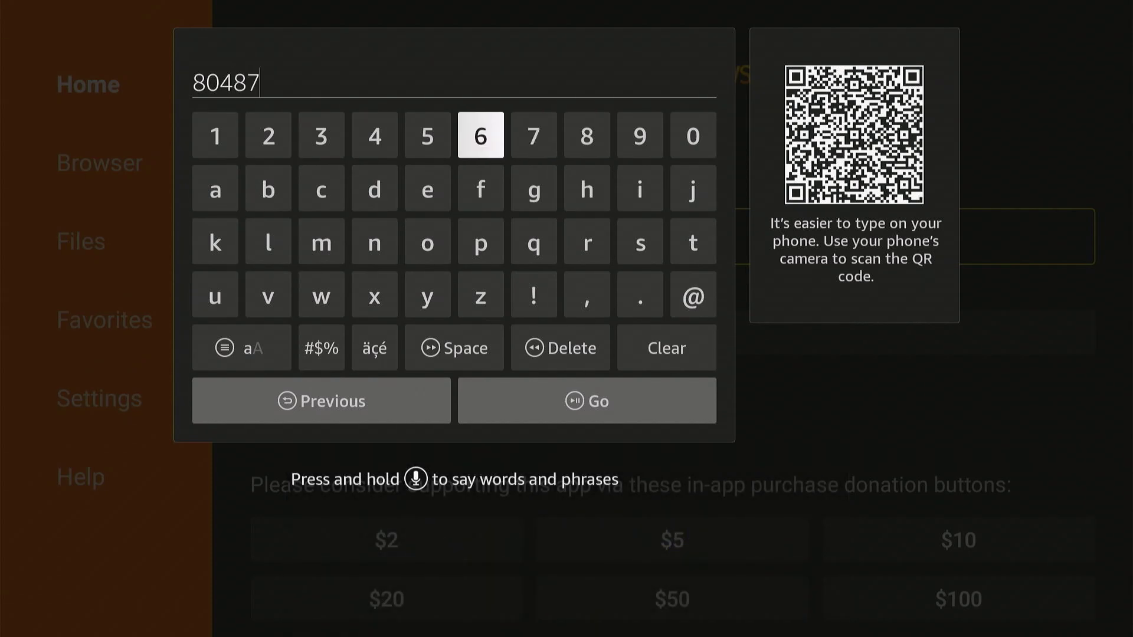
pyautogui.press('Return')
pyautogui.press('Right')
pyautogui.press('Right')
pyautogui.press('Return')
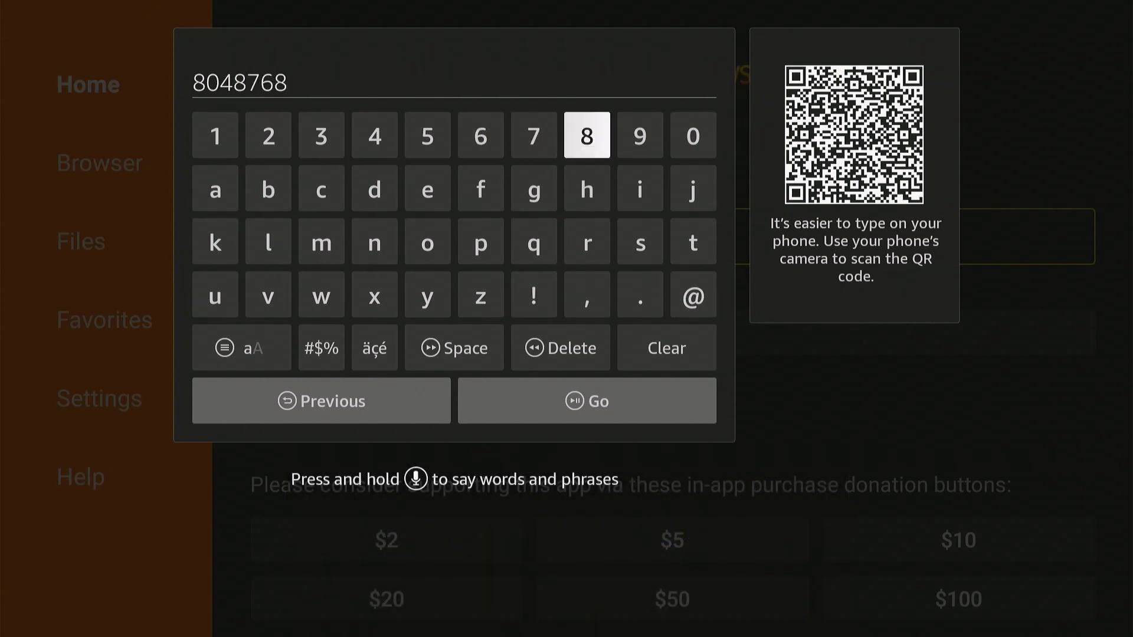
pyautogui.press('Down')
pyautogui.press('Down')
pyautogui.press('Down')
pyautogui.press('Down')
pyautogui.press('Down')
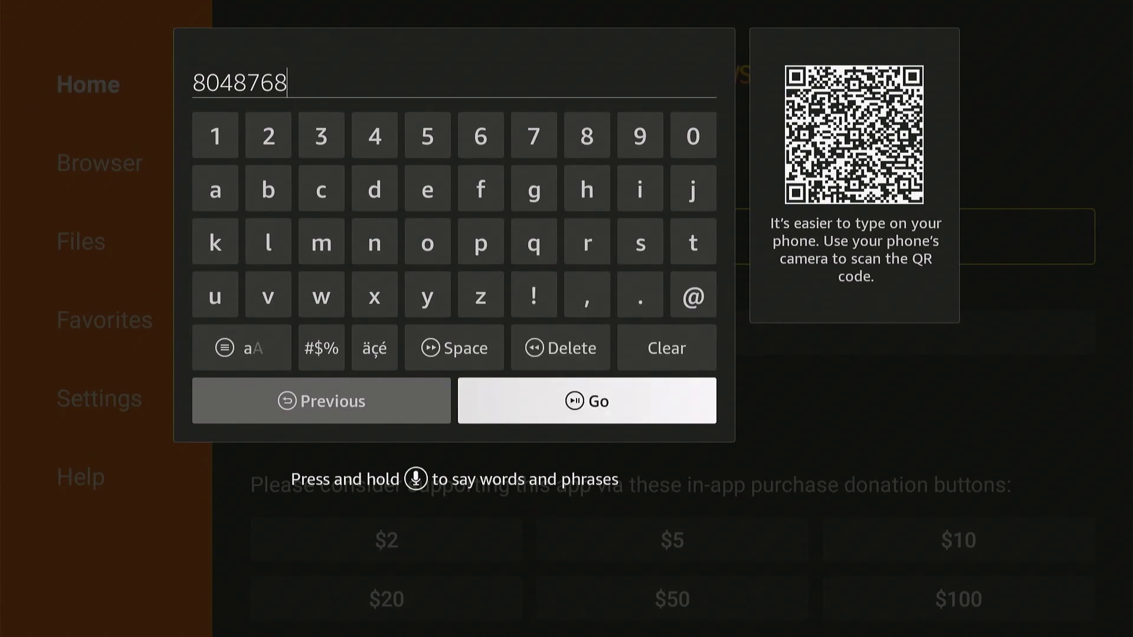
pyautogui.press('Return')
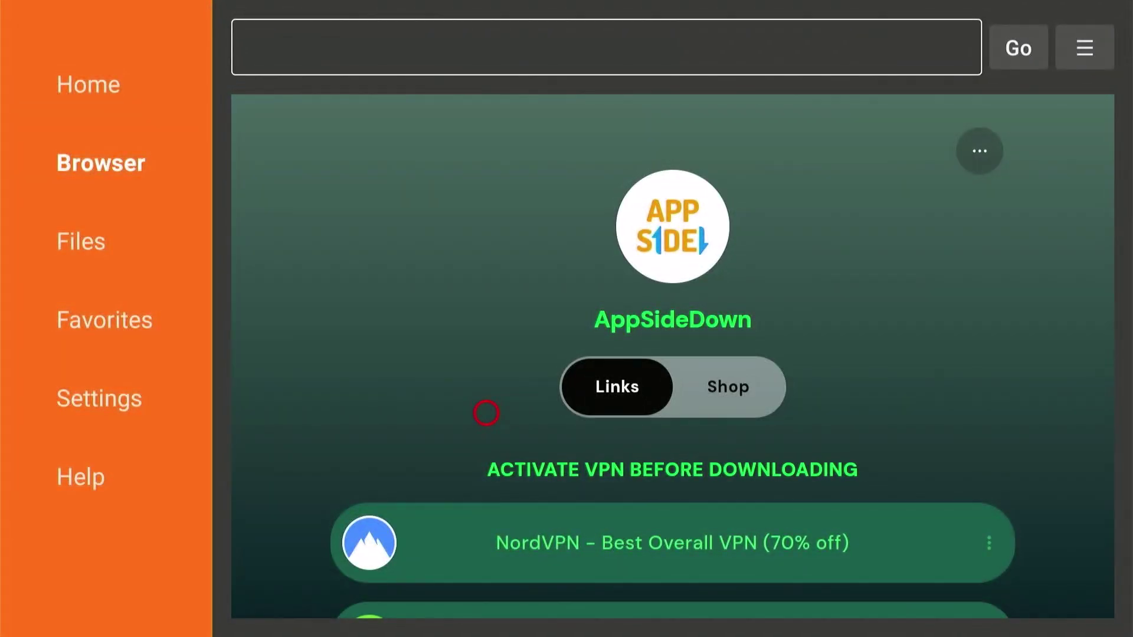
# Step: Download the AppSideDown file from Download Link 1 and install the app
pyautogui.scroll(-5, 487, 413)
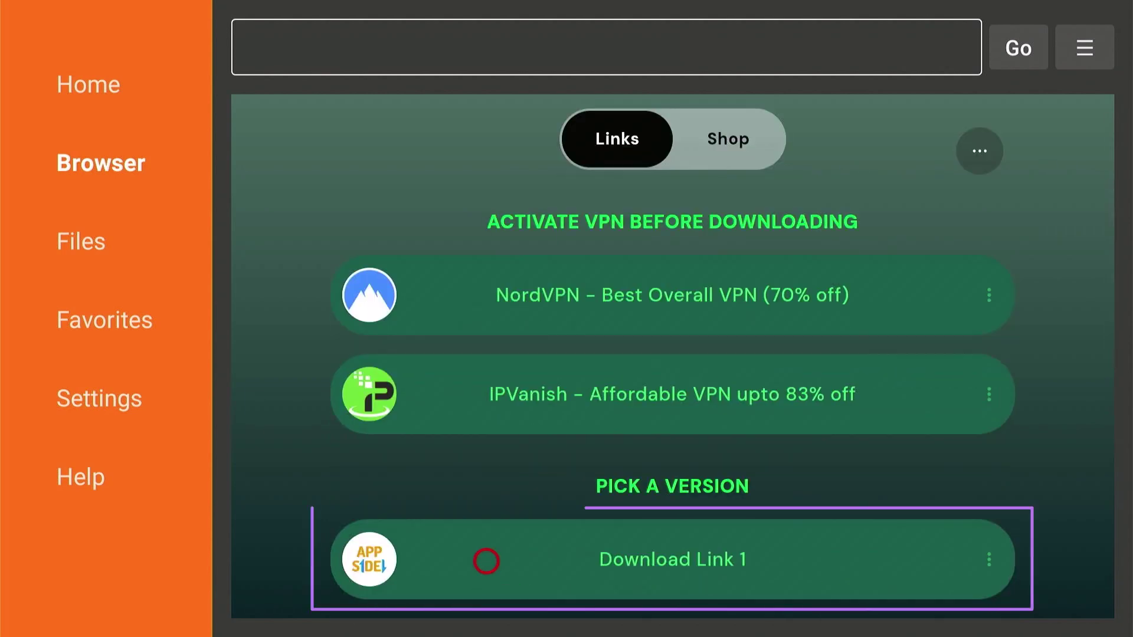
pyautogui.click(486, 561)
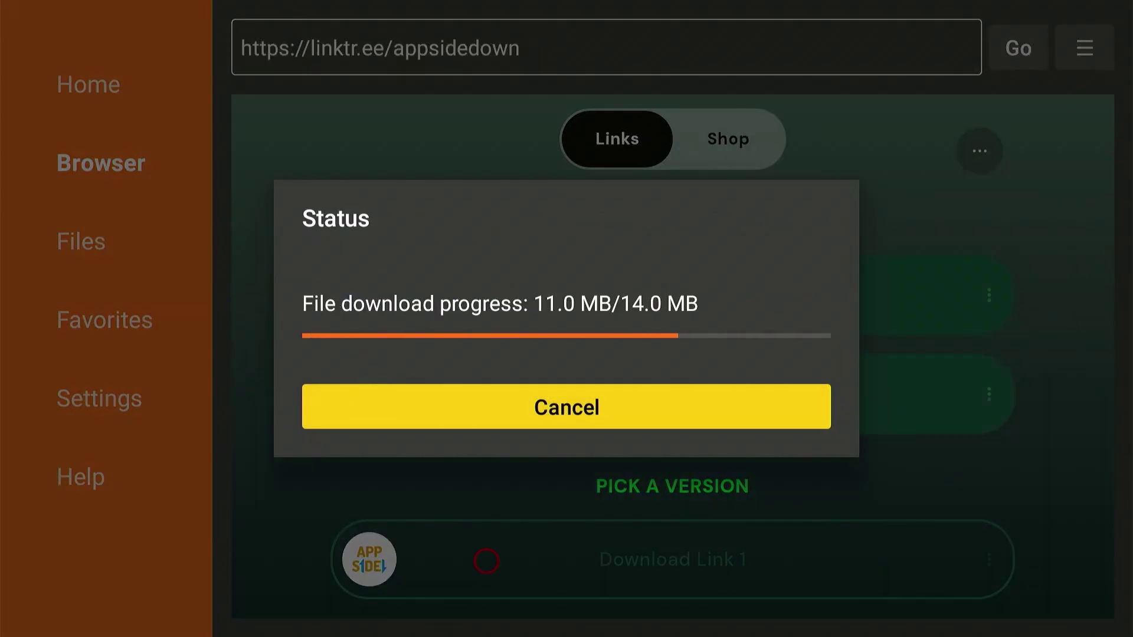
pyautogui.press('Return')
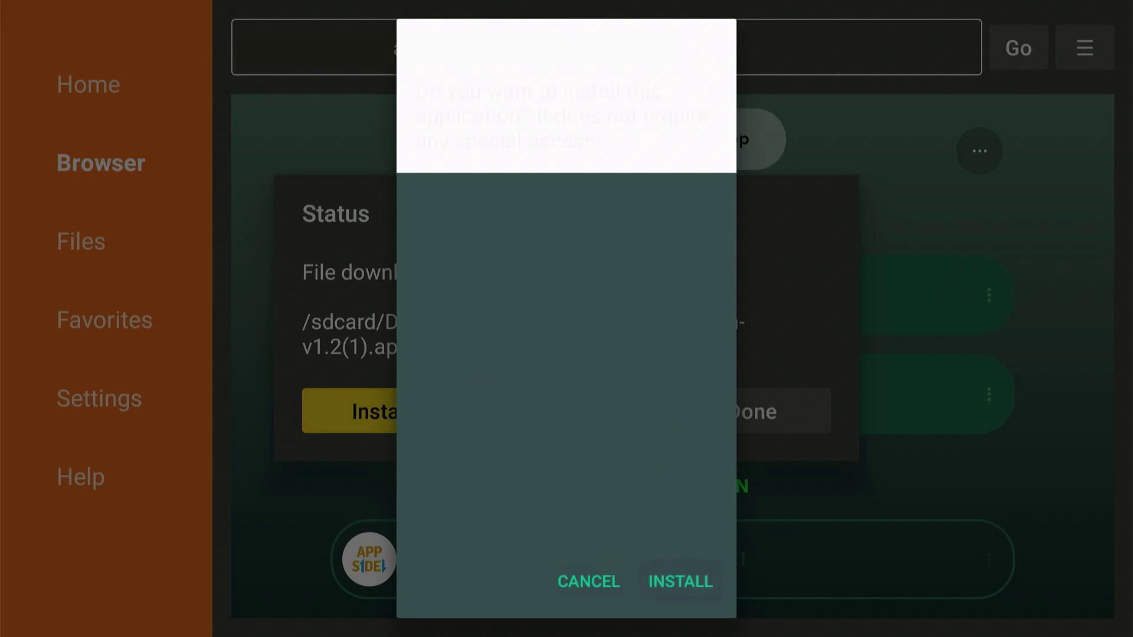
pyautogui.press('Return')
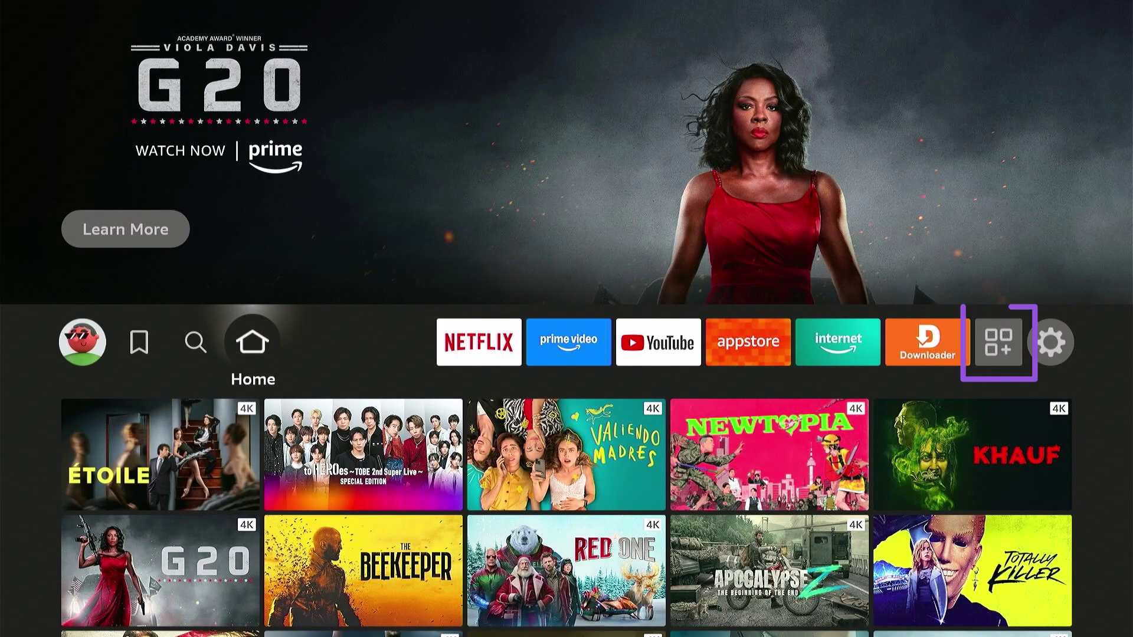
# Step: Move AppSideDown to the front of the installed apps and channels
pyautogui.press('Right')
pyautogui.press('Right')
pyautogui.press('Right')
pyautogui.press('Right')
pyautogui.press('Right')
pyautogui.press('Right')
pyautogui.press('Right')
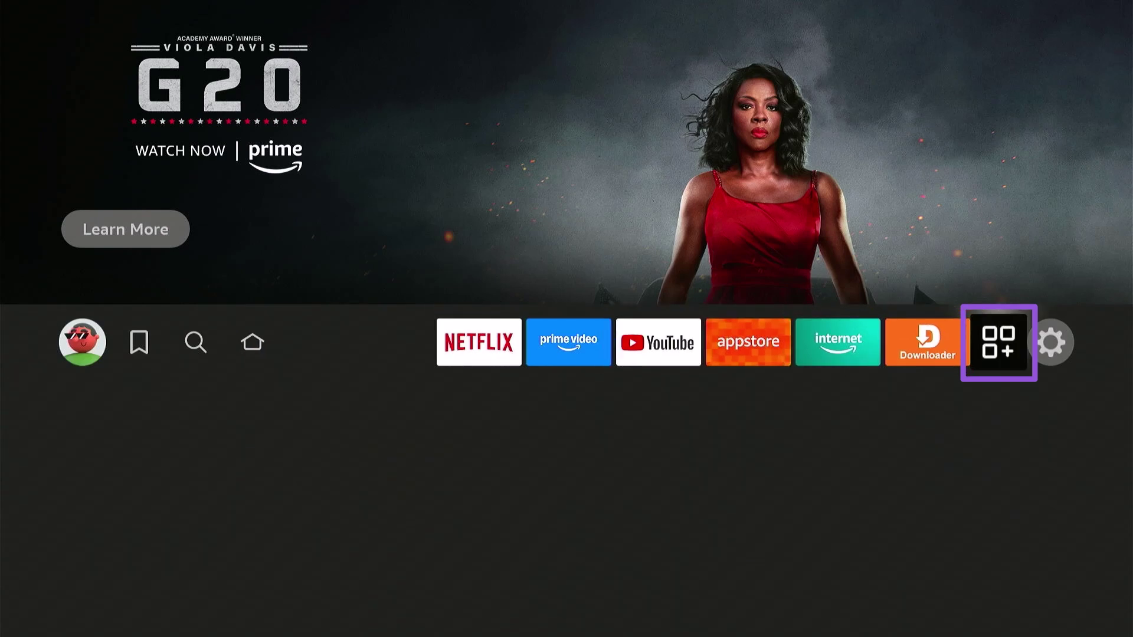
pyautogui.press('Down')
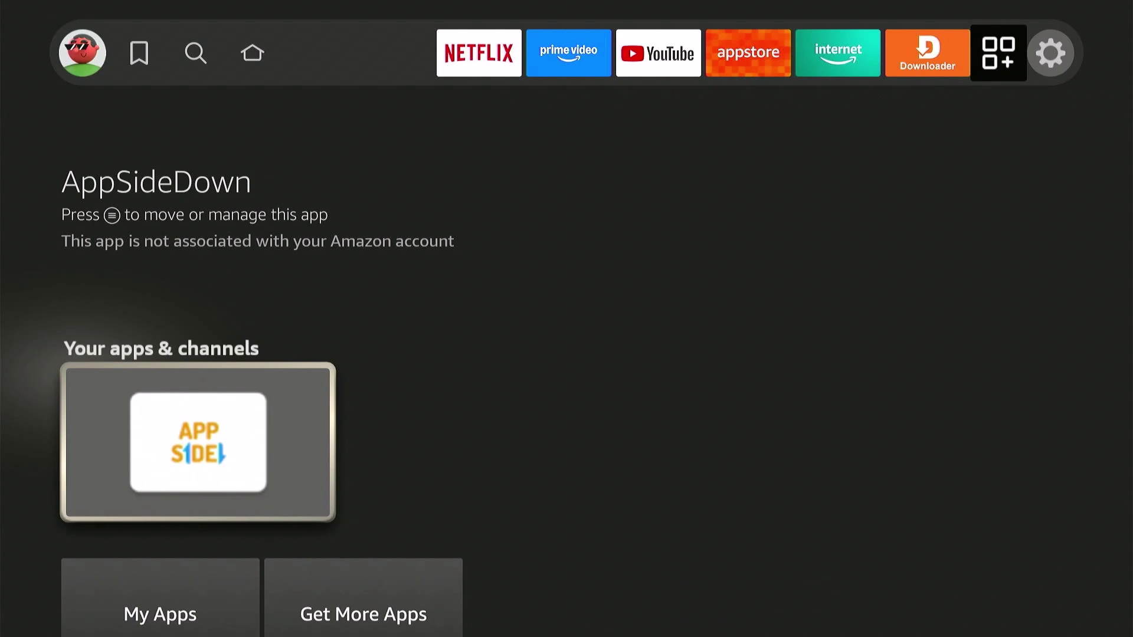
pyautogui.press('Menu')
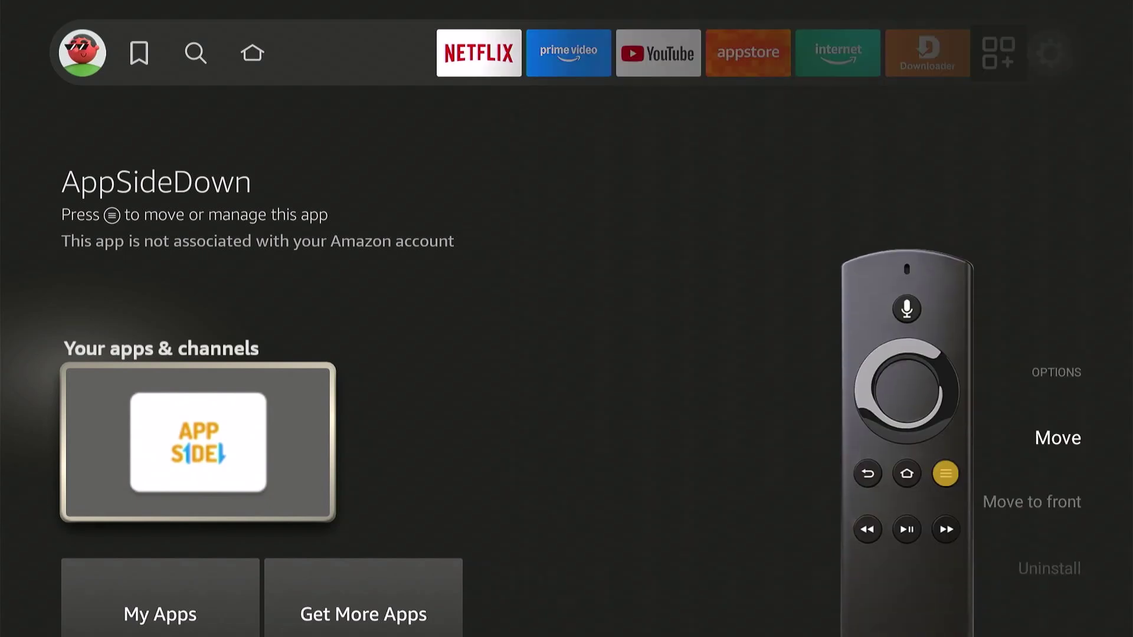
pyautogui.press('Down')
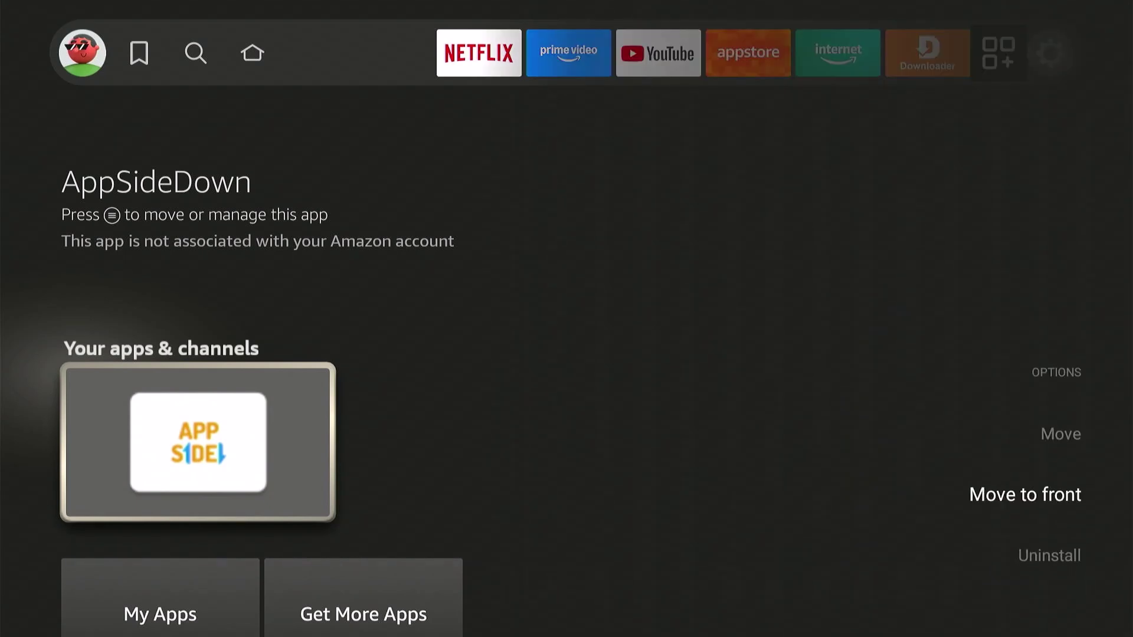
pyautogui.press('Return')
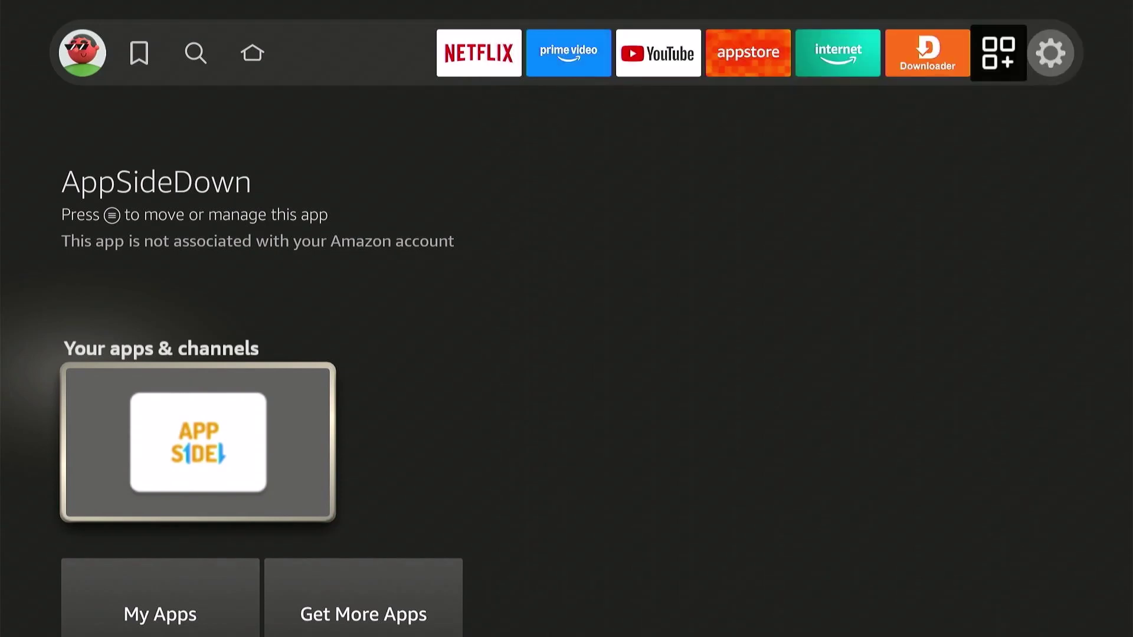
# Step: Return to the Fire TV home screen and launch AppSideDown from the app row
pyautogui.press('Home')
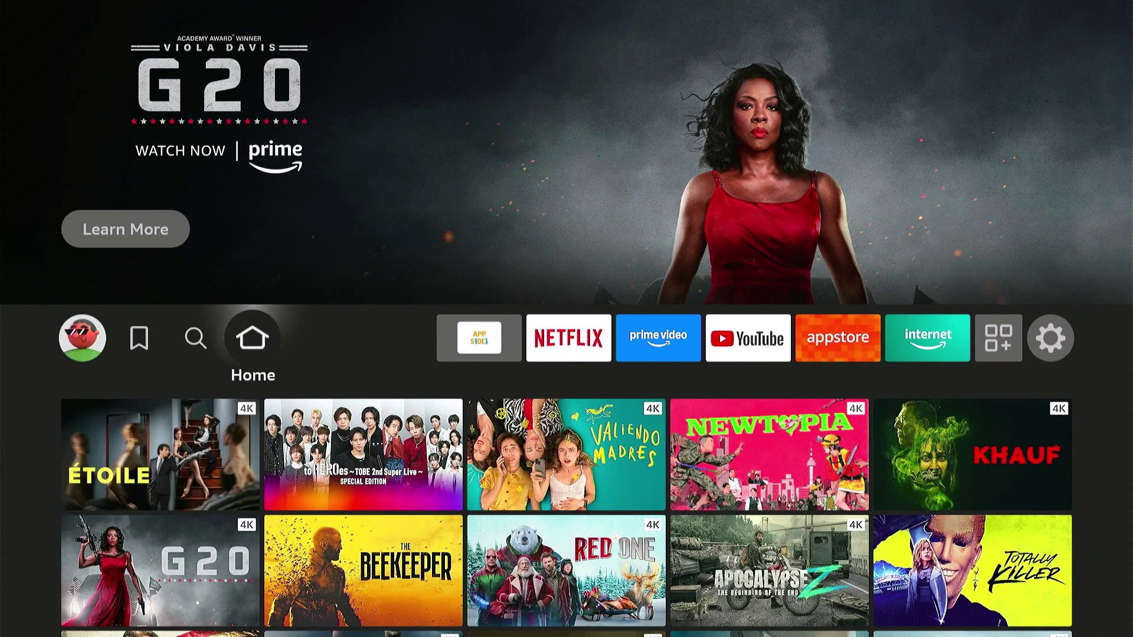
pyautogui.press('Right')
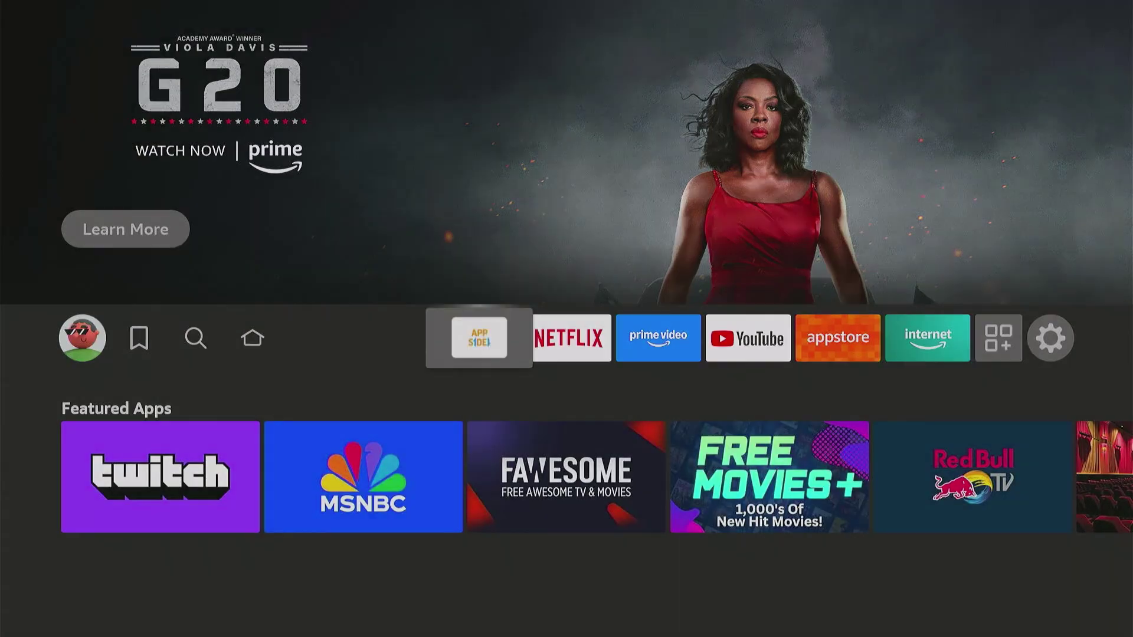
pyautogui.press('Return')
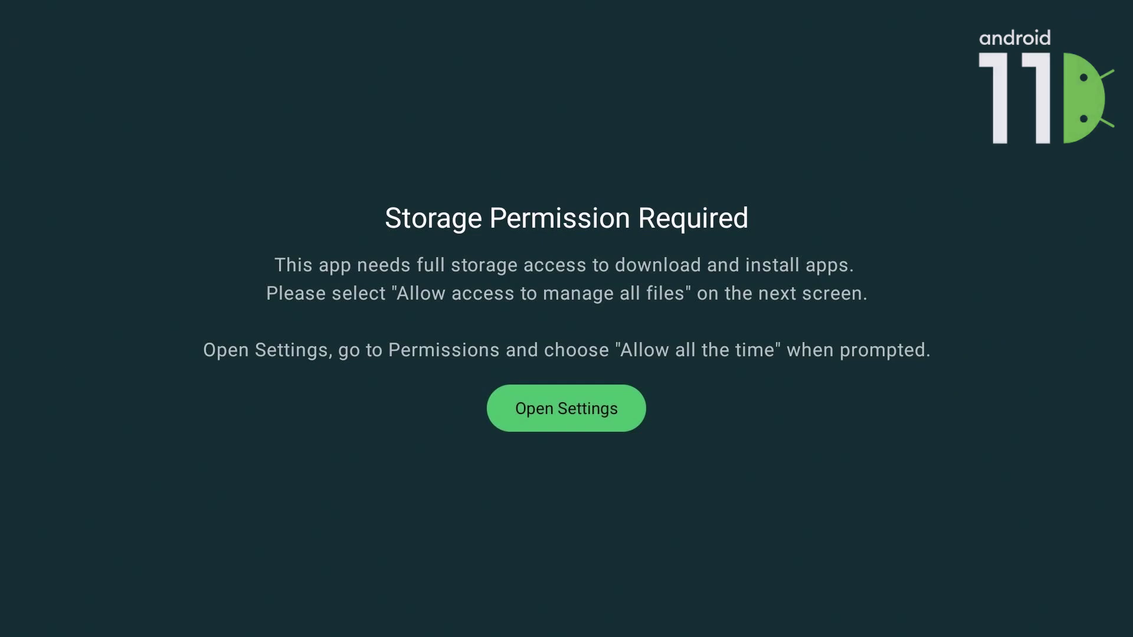
# Step: Open the system settings for AppSideDown from its storage permission notice and go to its permissions
pyautogui.press('Return')
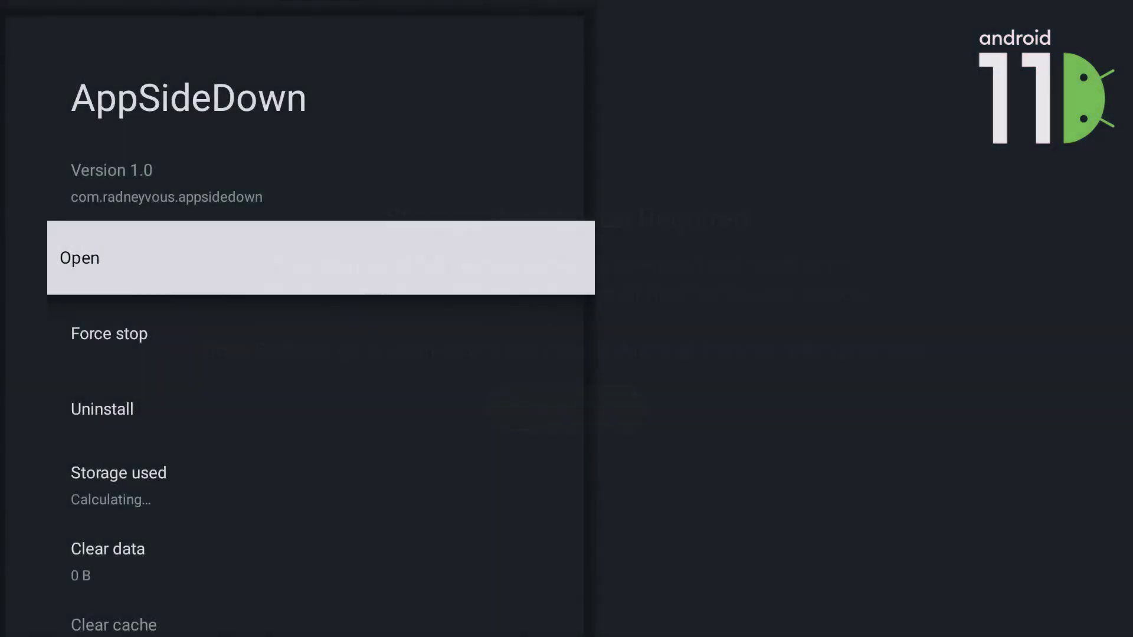
pyautogui.press('Down')
pyautogui.press('Down')
pyautogui.press('Down')
pyautogui.press('Down')
pyautogui.press('Down')
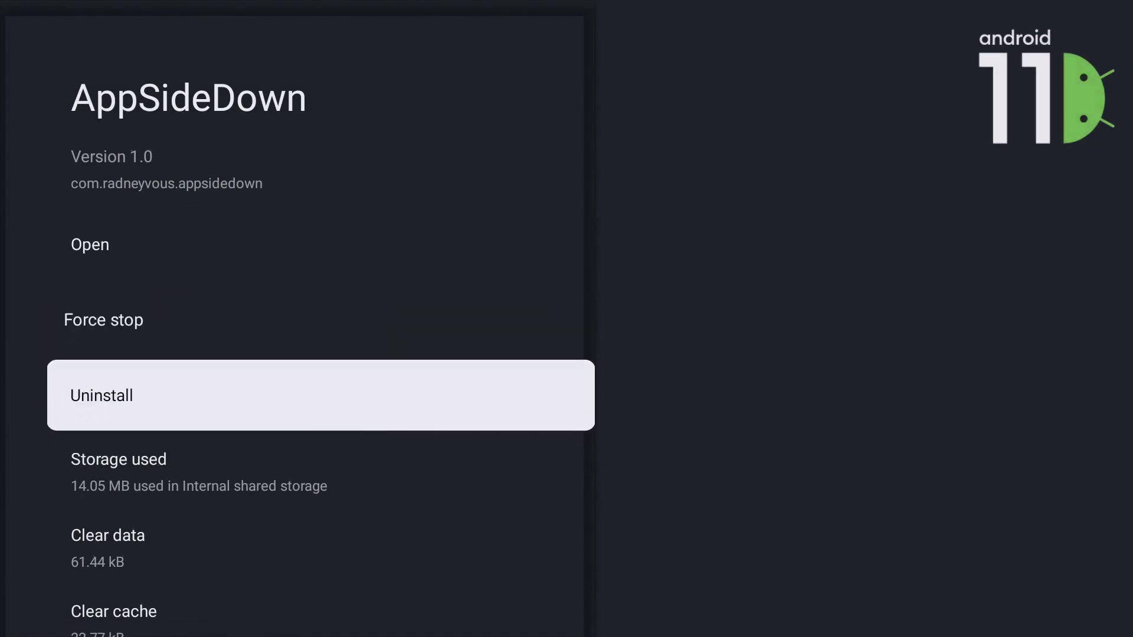
pyautogui.press('Down')
pyautogui.press('Down')
pyautogui.press('Down')
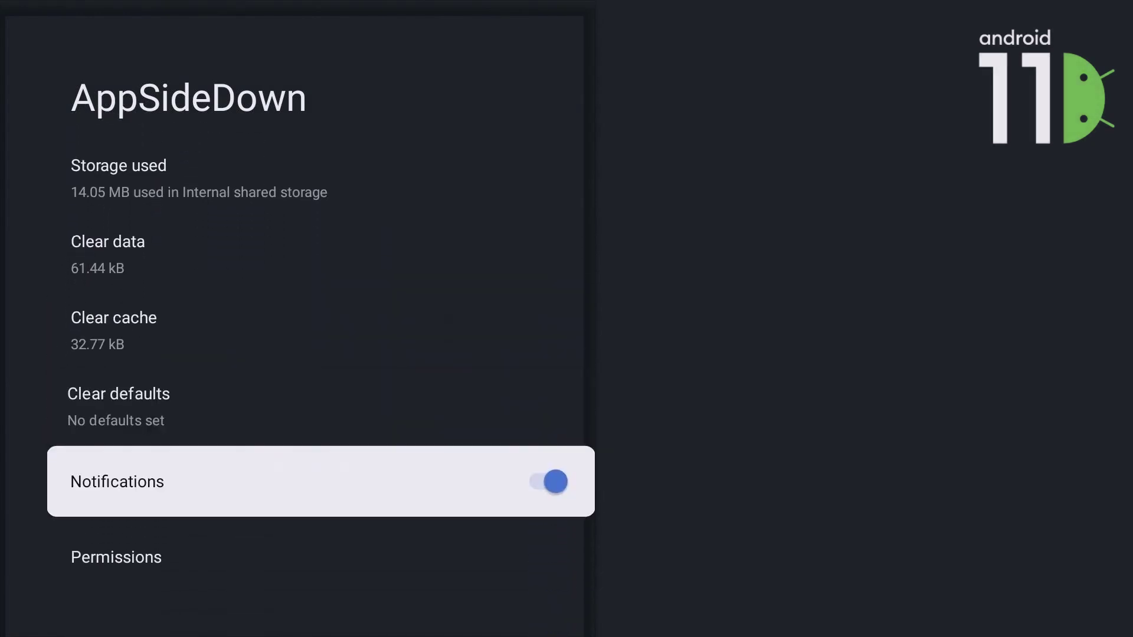
pyautogui.press('Return')
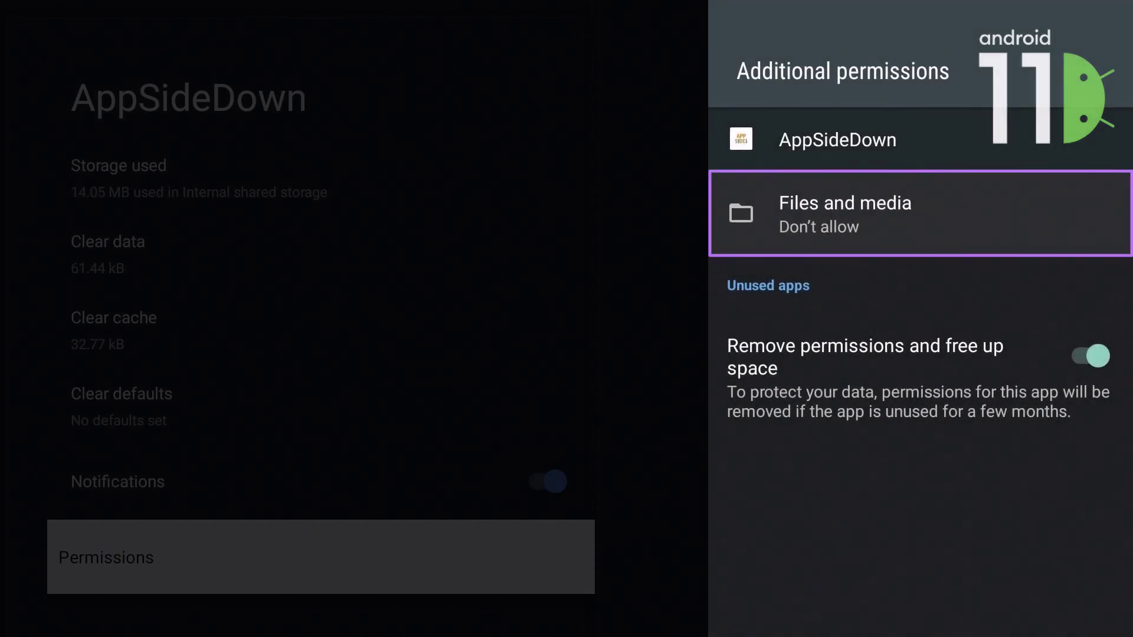
# Step: Set AppSideDown's Files and media permission to Allow management of all files, approve the access and return to the app
pyautogui.press('Return')
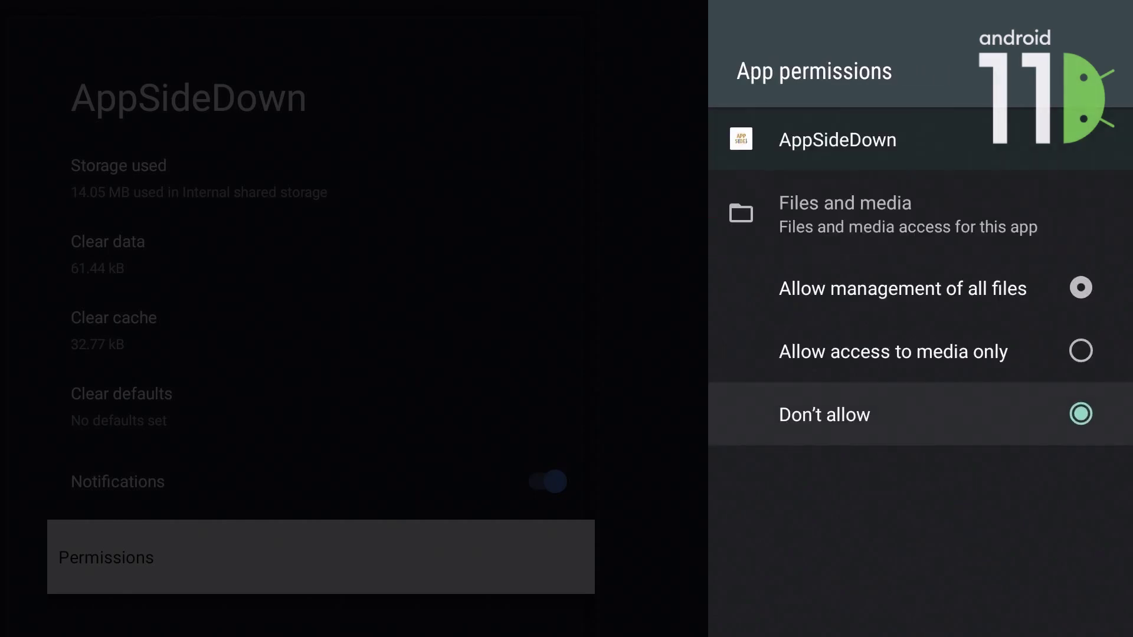
pyautogui.press('Up')
pyautogui.press('Up')
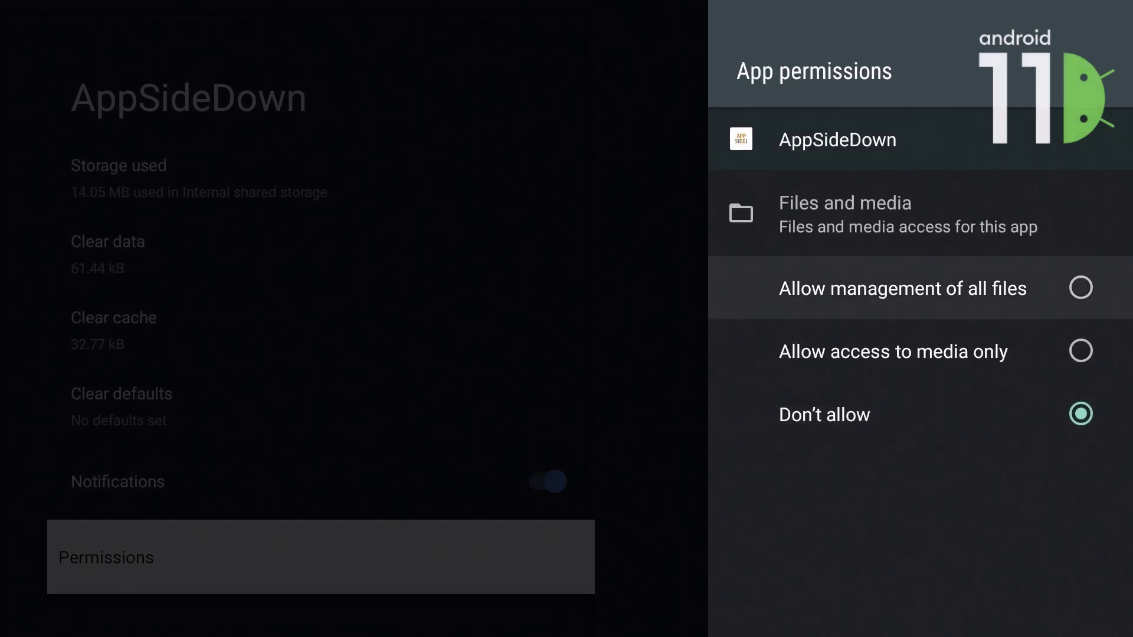
pyautogui.press('Return')
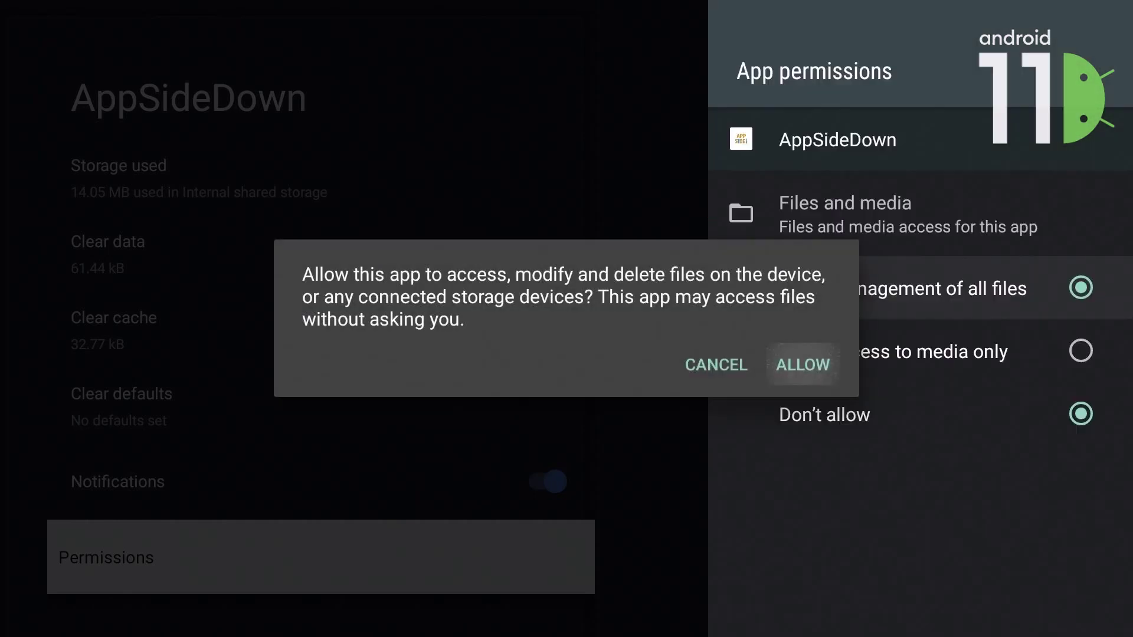
pyautogui.press('Return')
pyautogui.press('Escape')
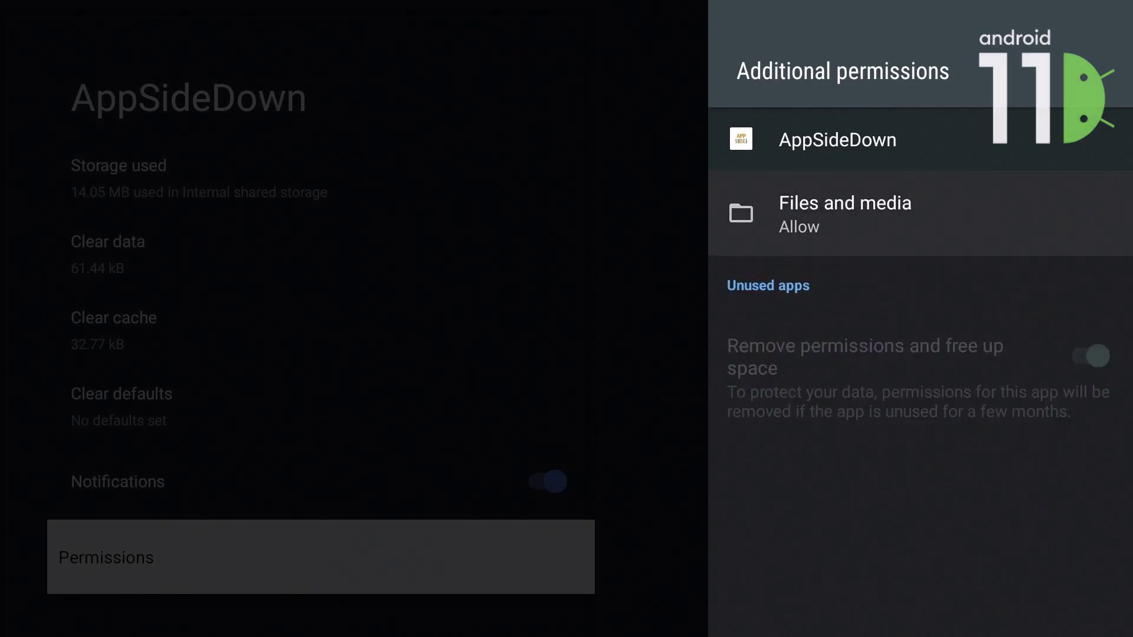
pyautogui.press('Escape')
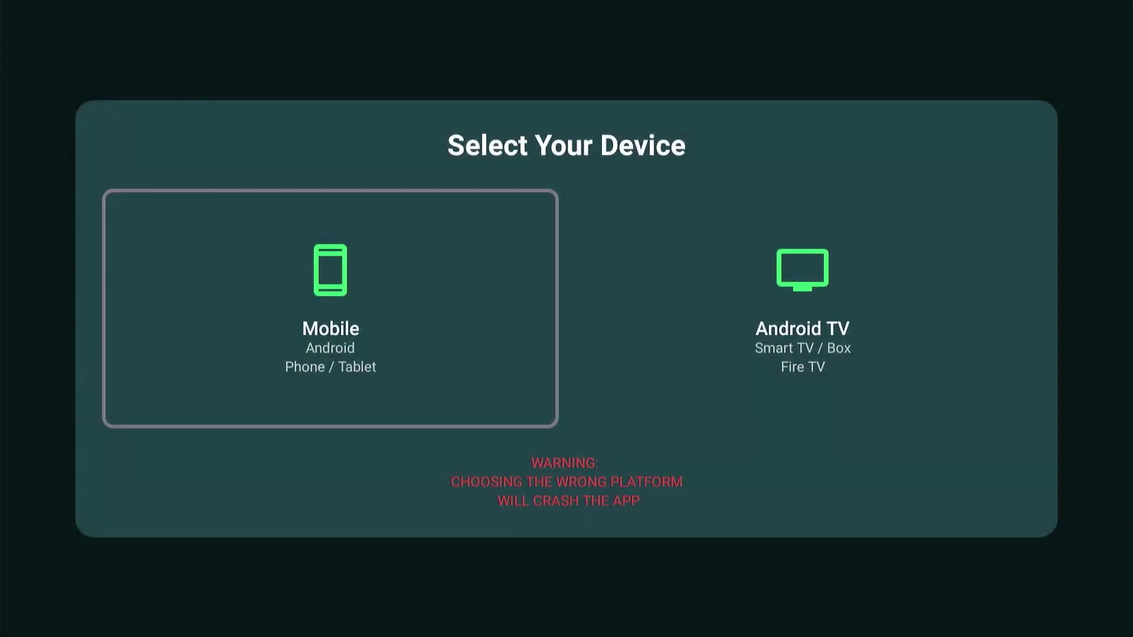
# Step: Choose Android TV as the device type for AppSideDown
pyautogui.press('Right')
pyautogui.press('Left')
pyautogui.press('Right')
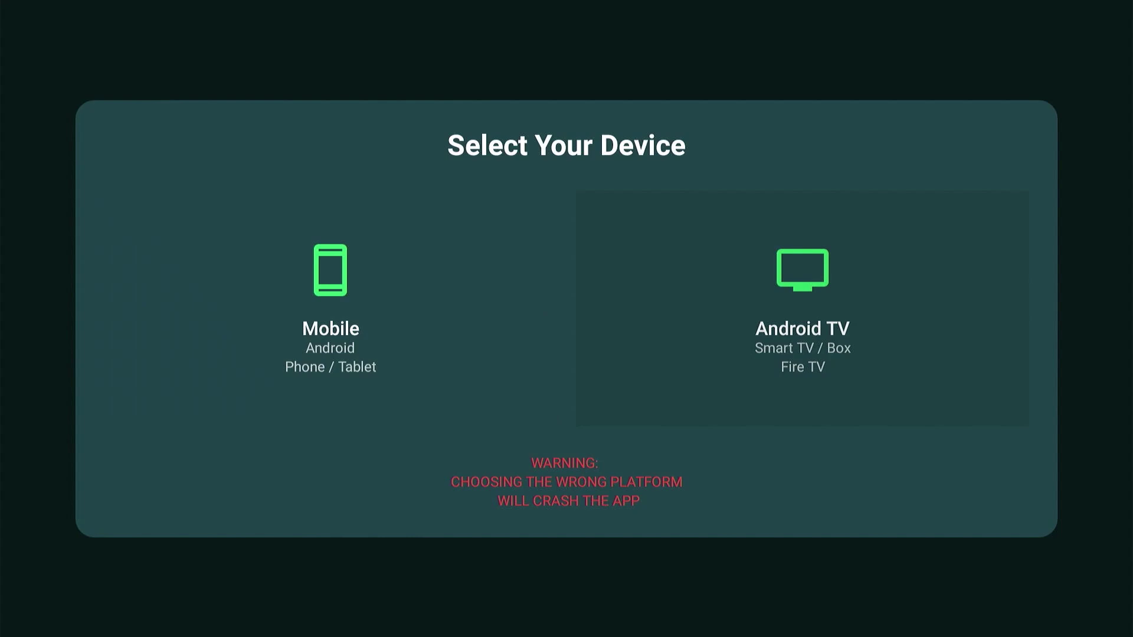
pyautogui.press('Return')
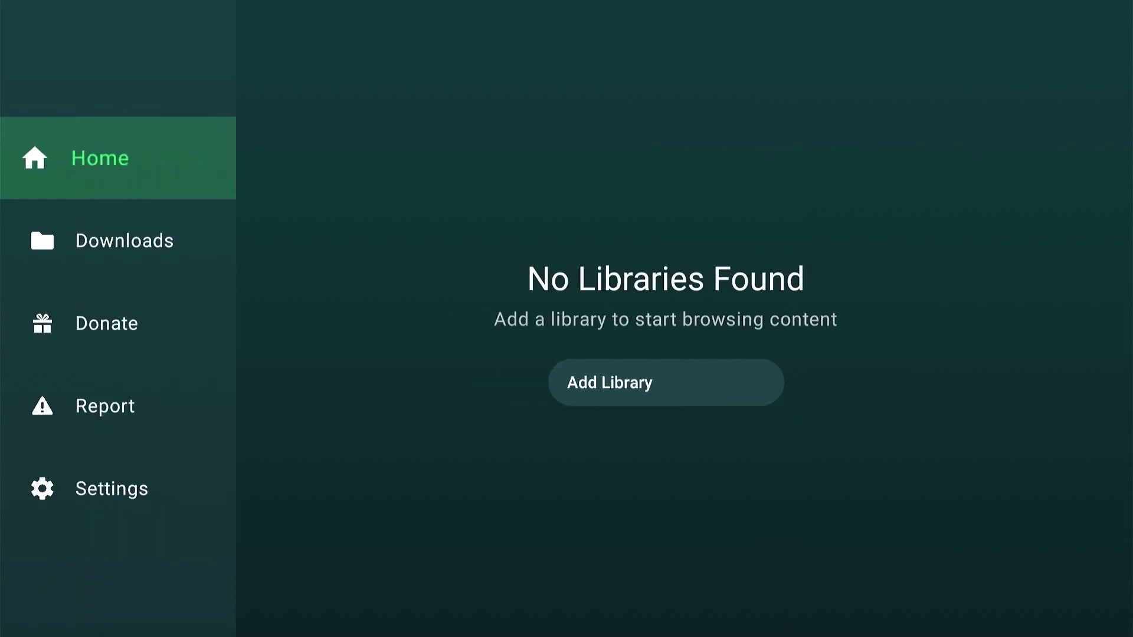
# Step: Add a library to AppSideDown by entering library code 11 and unlocking it
pyautogui.press('Right')
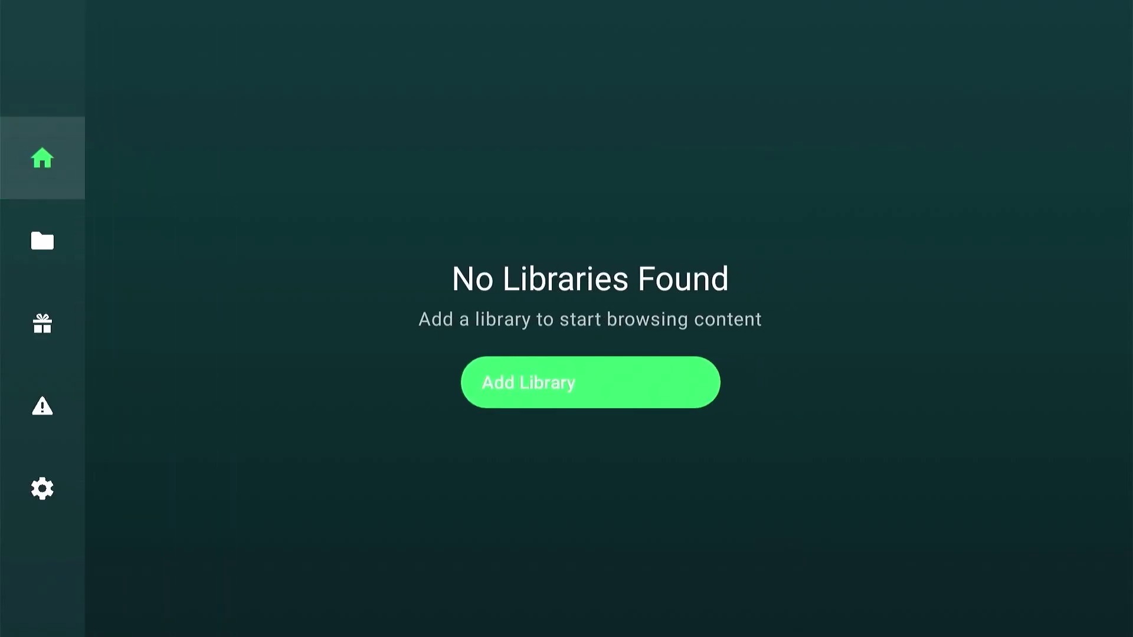
pyautogui.press('Return')
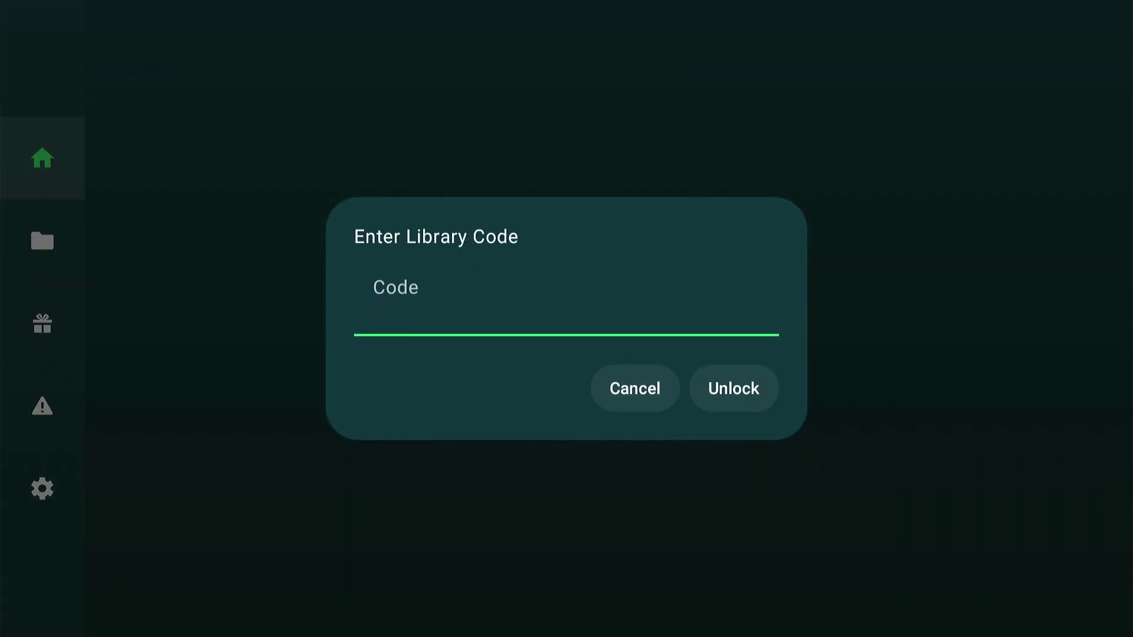
pyautogui.press('Up')
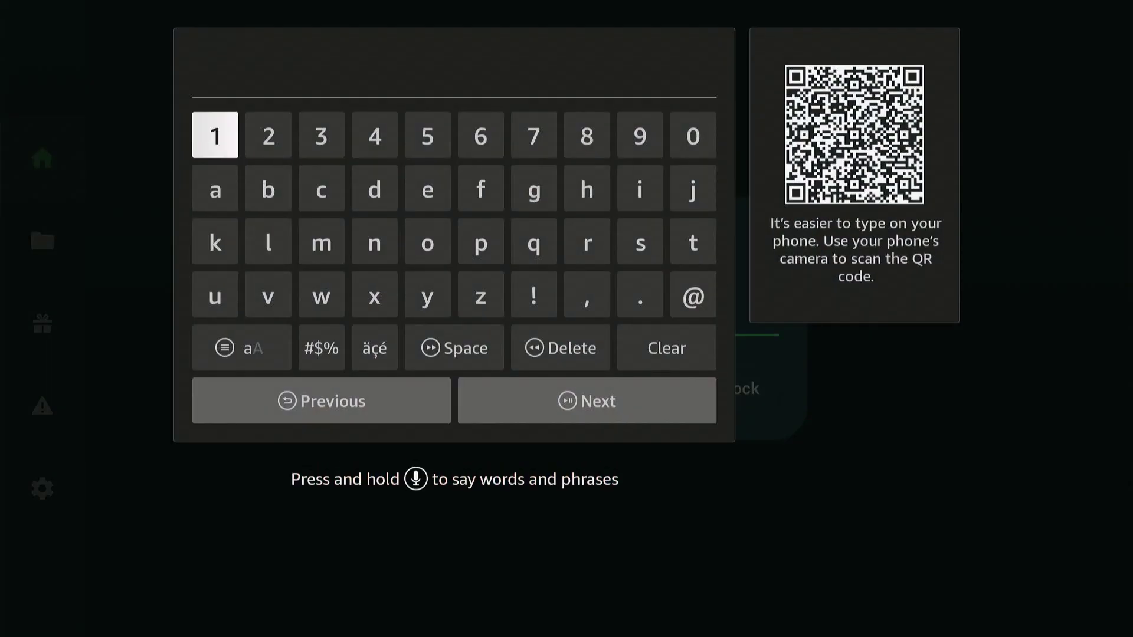
pyautogui.press('Return')
pyautogui.press('Return')
pyautogui.press('Down')
pyautogui.press('Down')
pyautogui.press('Down')
pyautogui.press('Down')
pyautogui.press('Down')
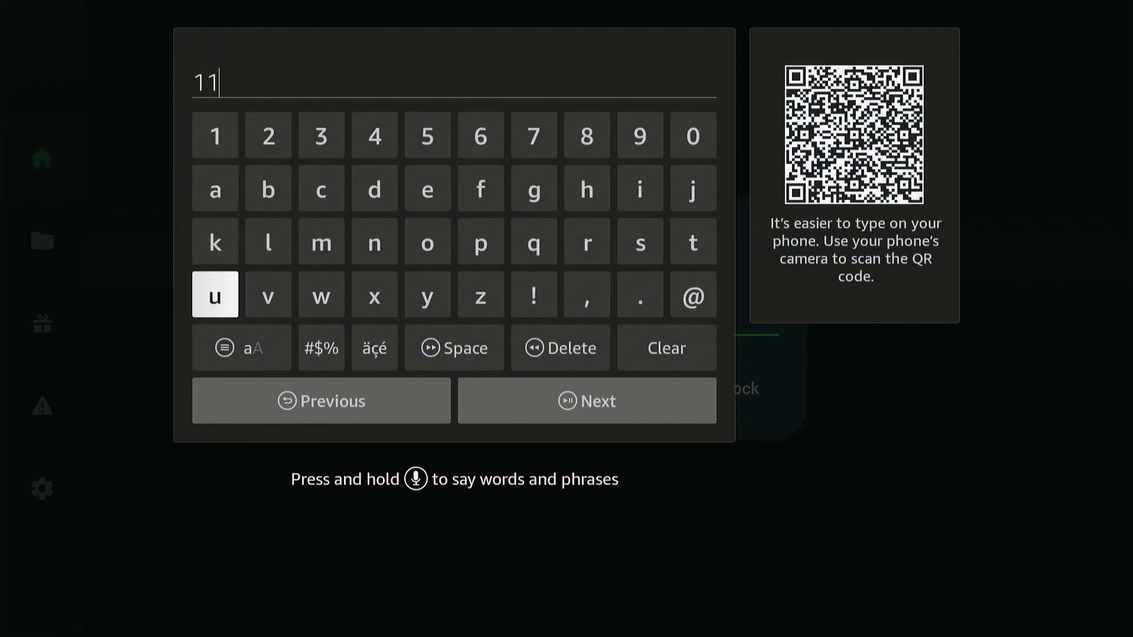
pyautogui.press('Right')
pyautogui.press('Return')
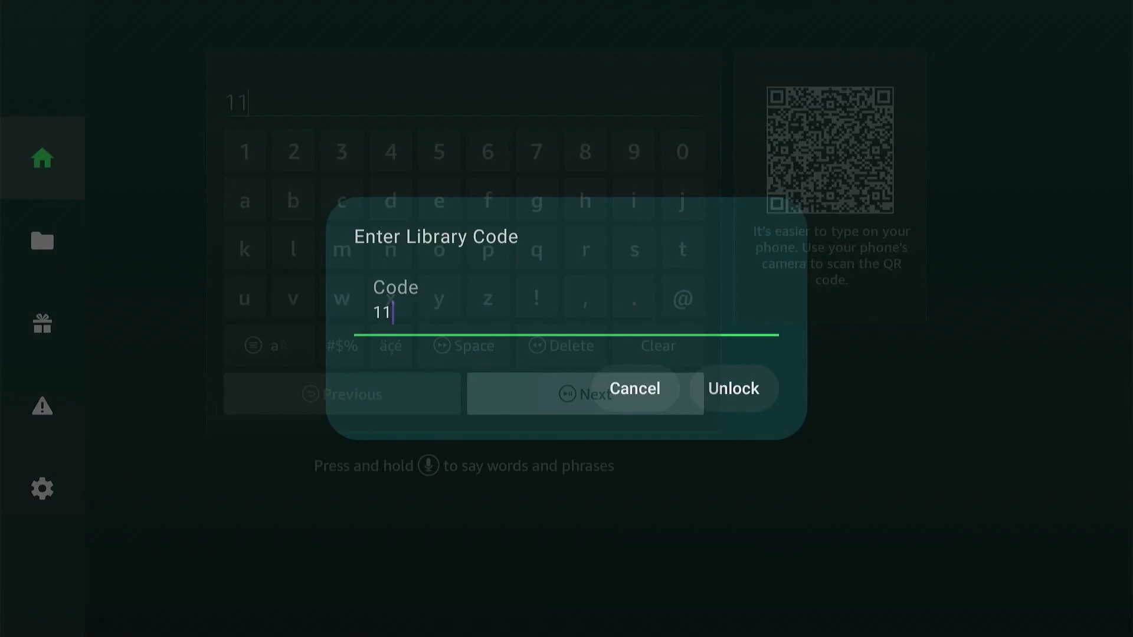
pyautogui.press('Down')
pyautogui.press('Right')
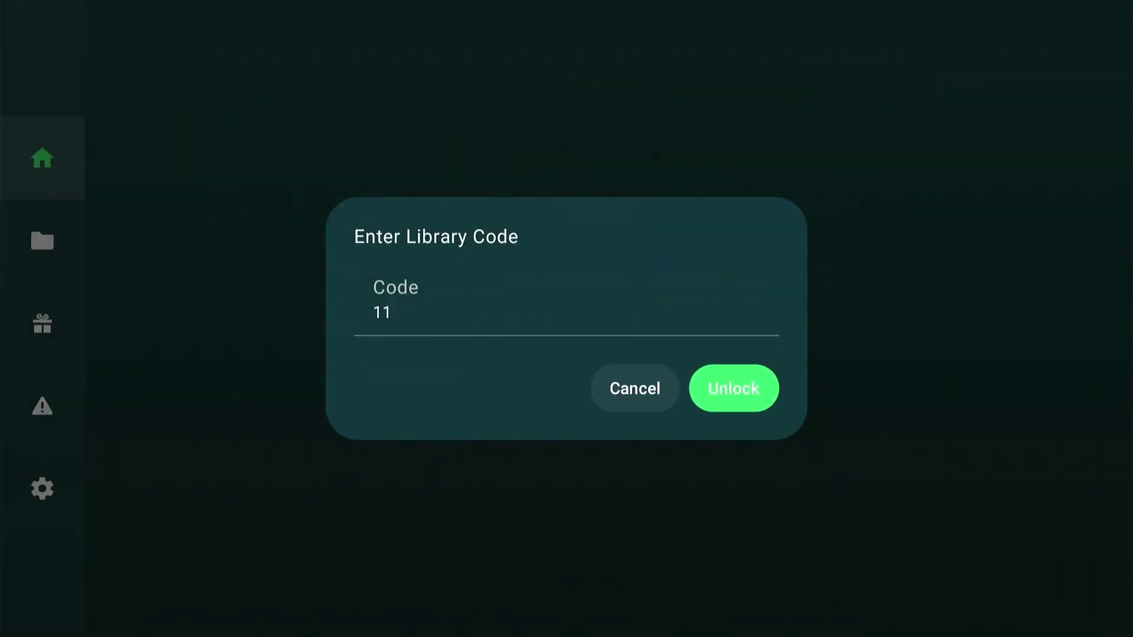
pyautogui.press('Return')
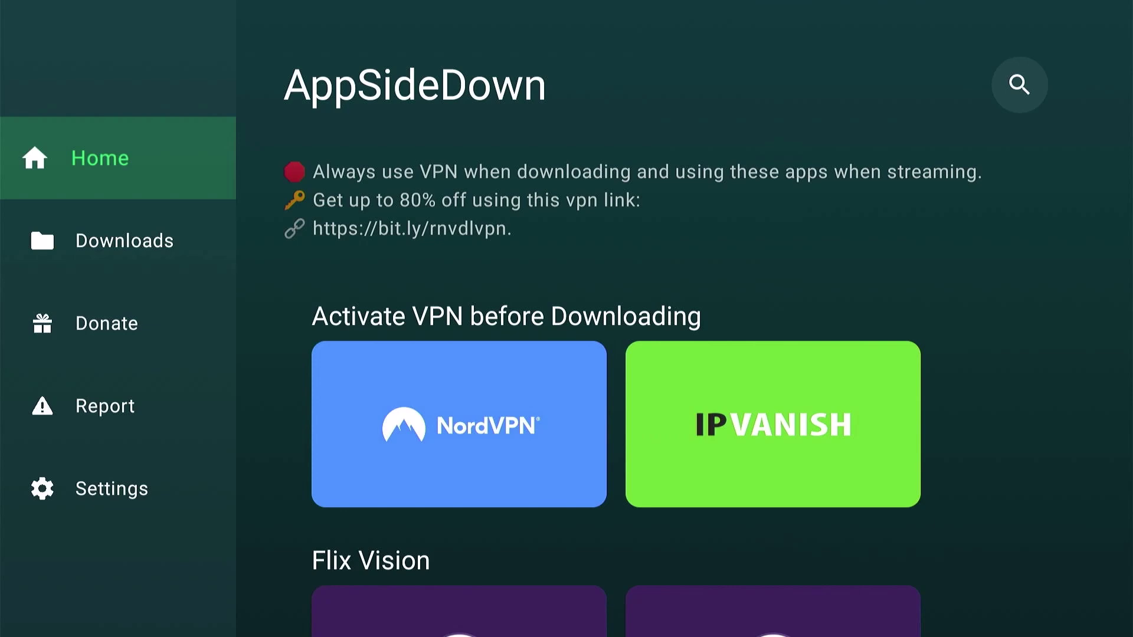
# Step: Look over the NordVPN and IPVanish entries and view the IPVanish details page with its download option
pyautogui.press('Right')
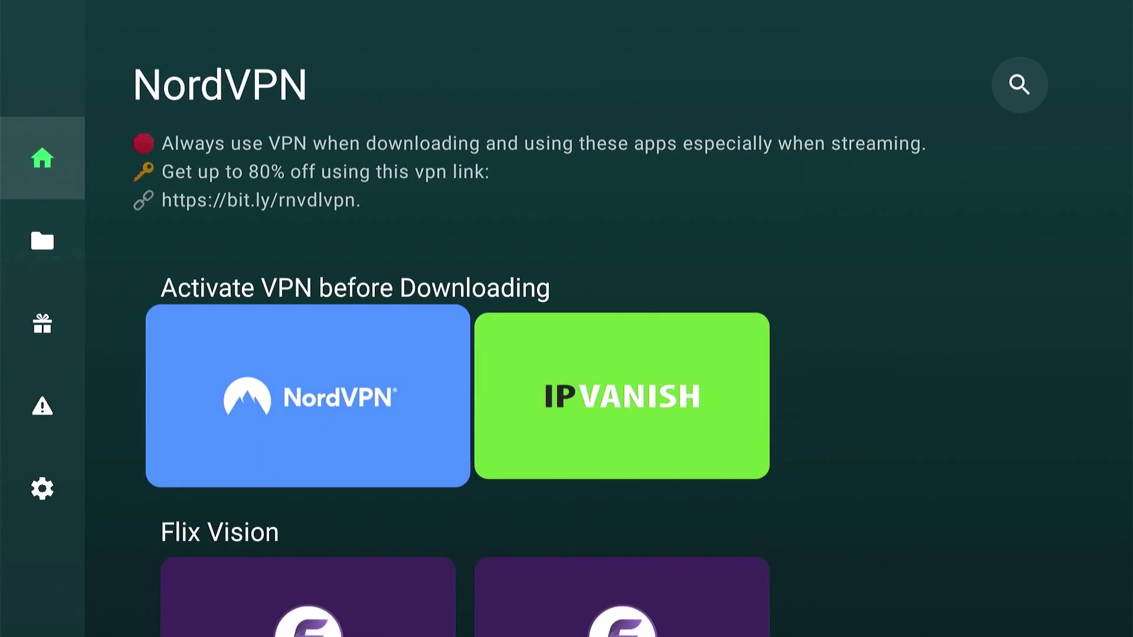
pyautogui.press('Right')
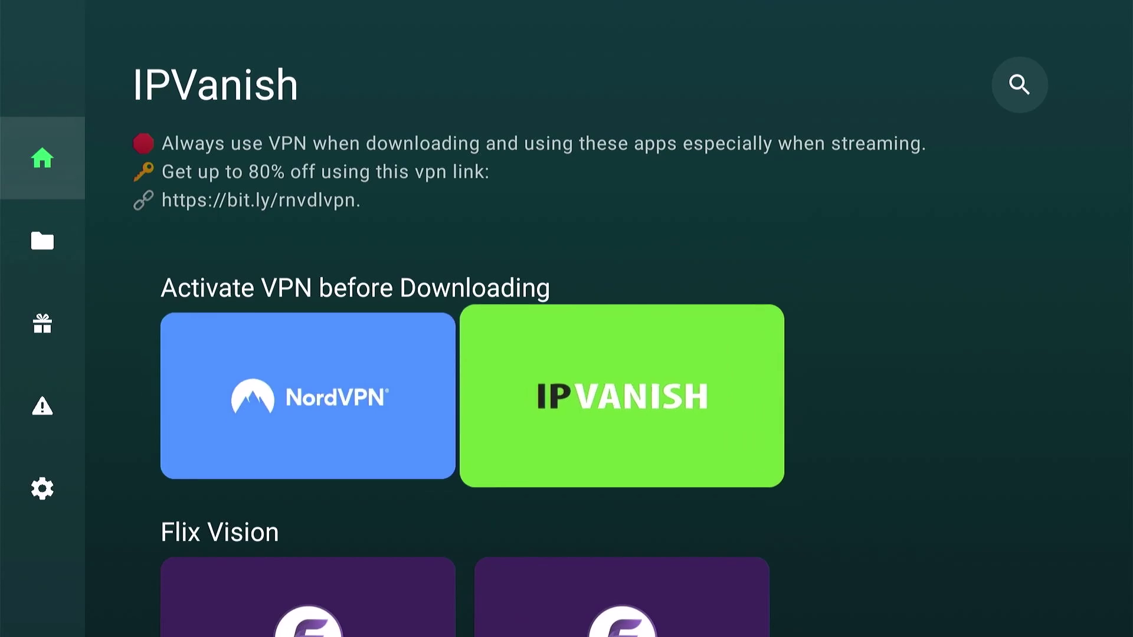
pyautogui.press('Left')
pyautogui.press('Right')
pyautogui.press('Left')
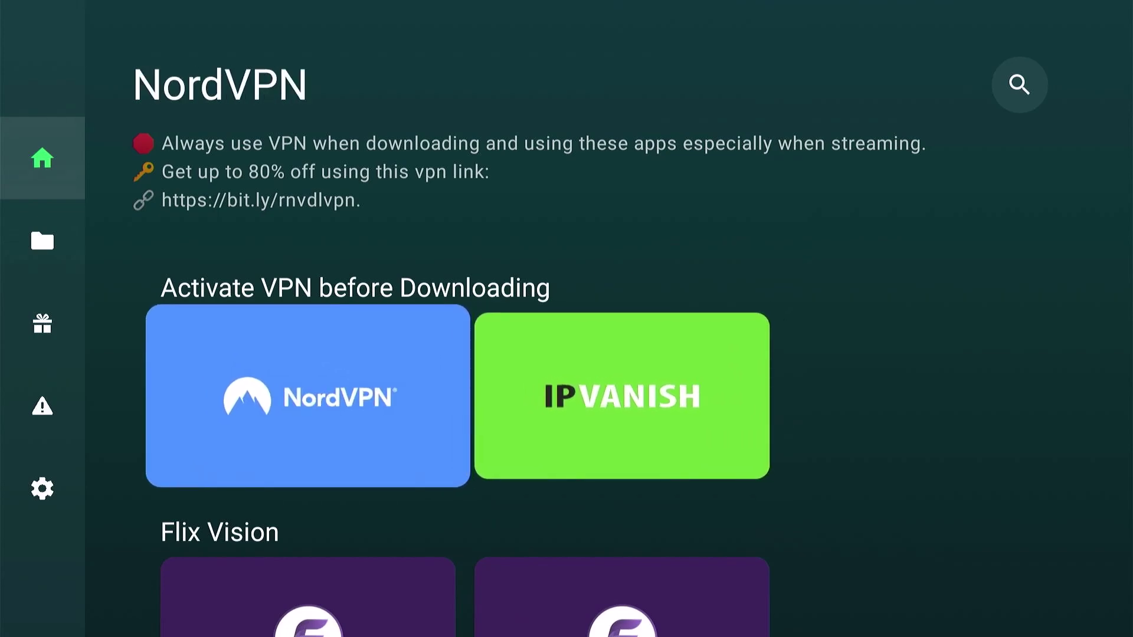
pyautogui.press('Right')
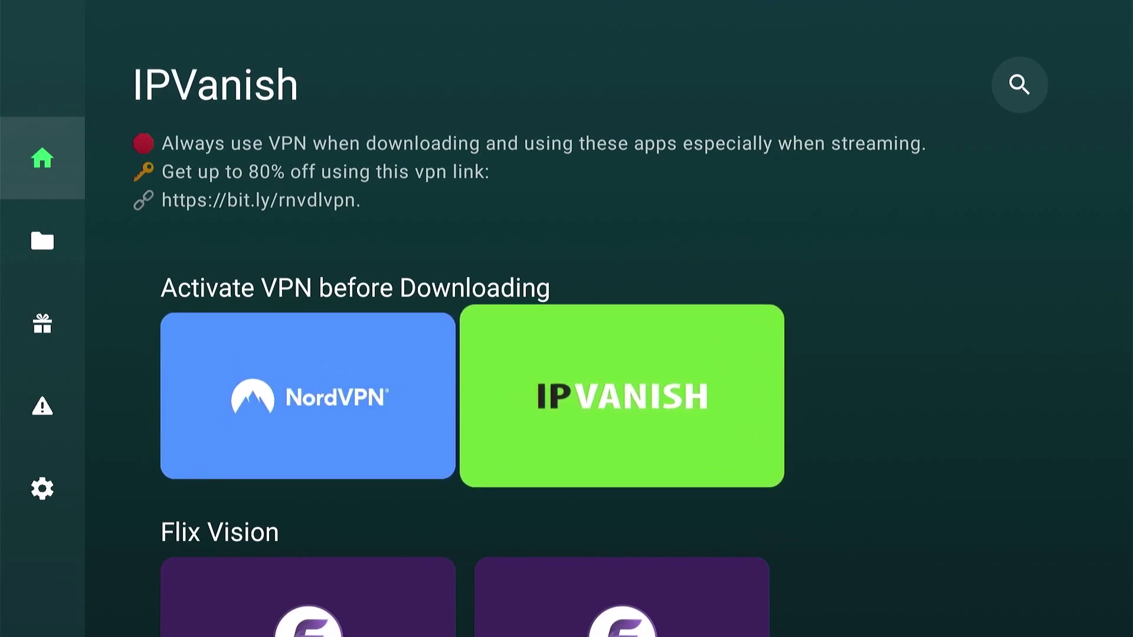
pyautogui.press('Return')
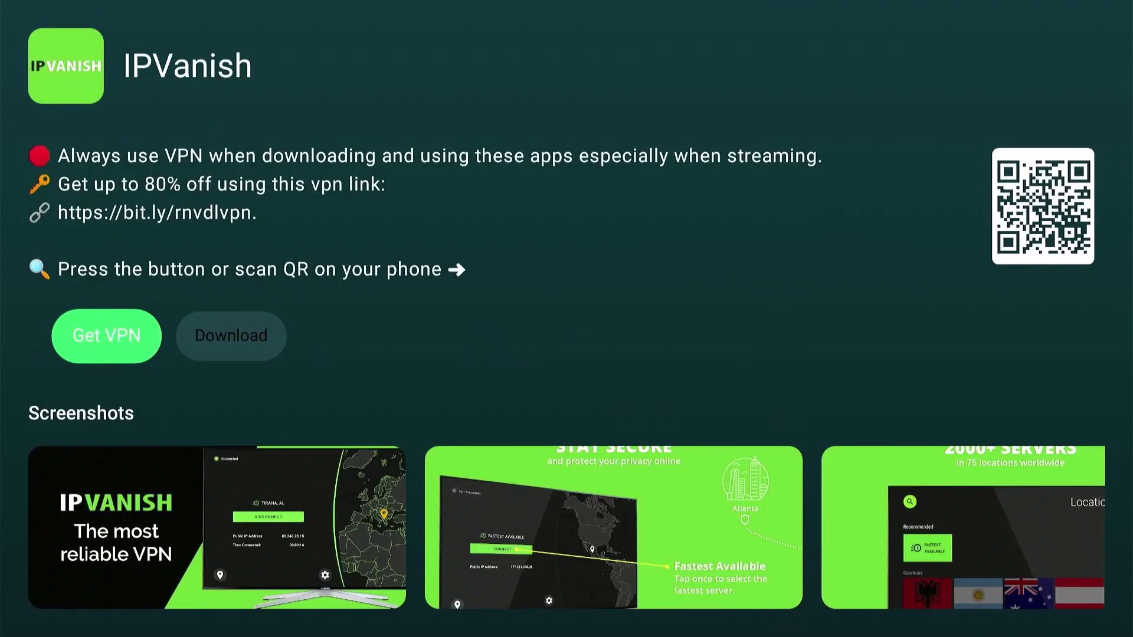
pyautogui.press('Right')
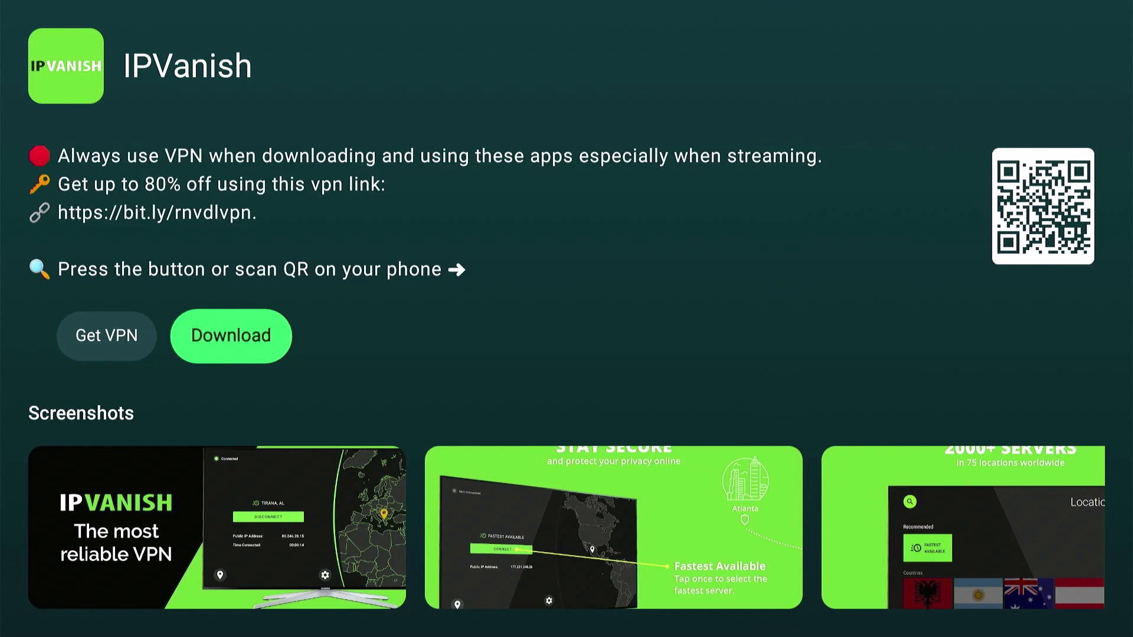
pyautogui.press('Return')
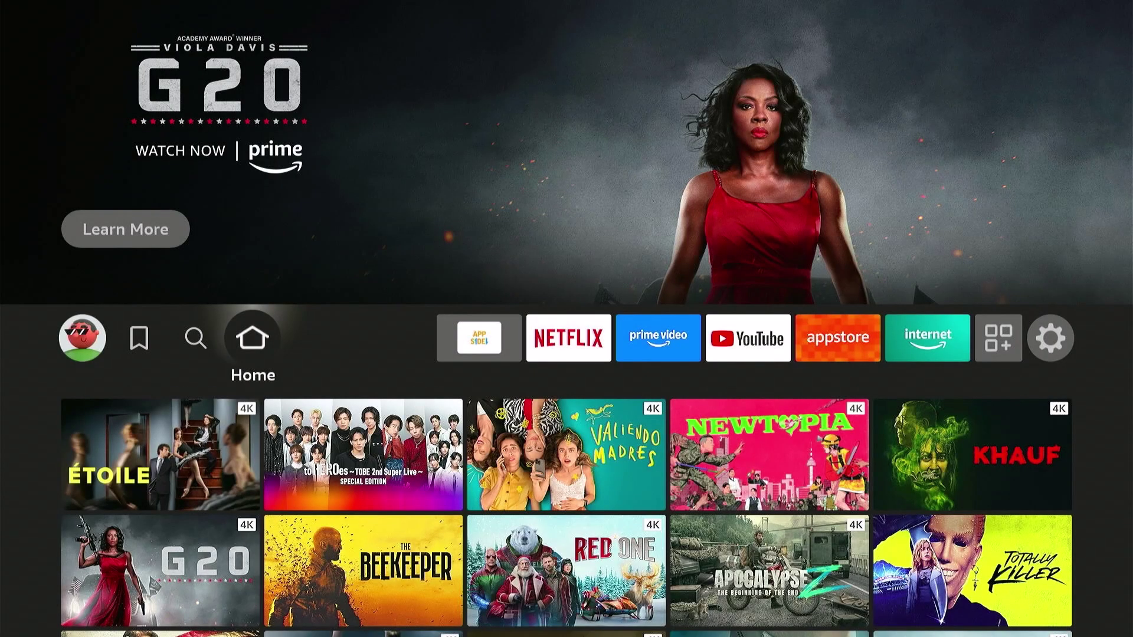
# Step: Open the Fire TV search from the home screen and enter "ipvanish" as the search term
pyautogui.press('Left')
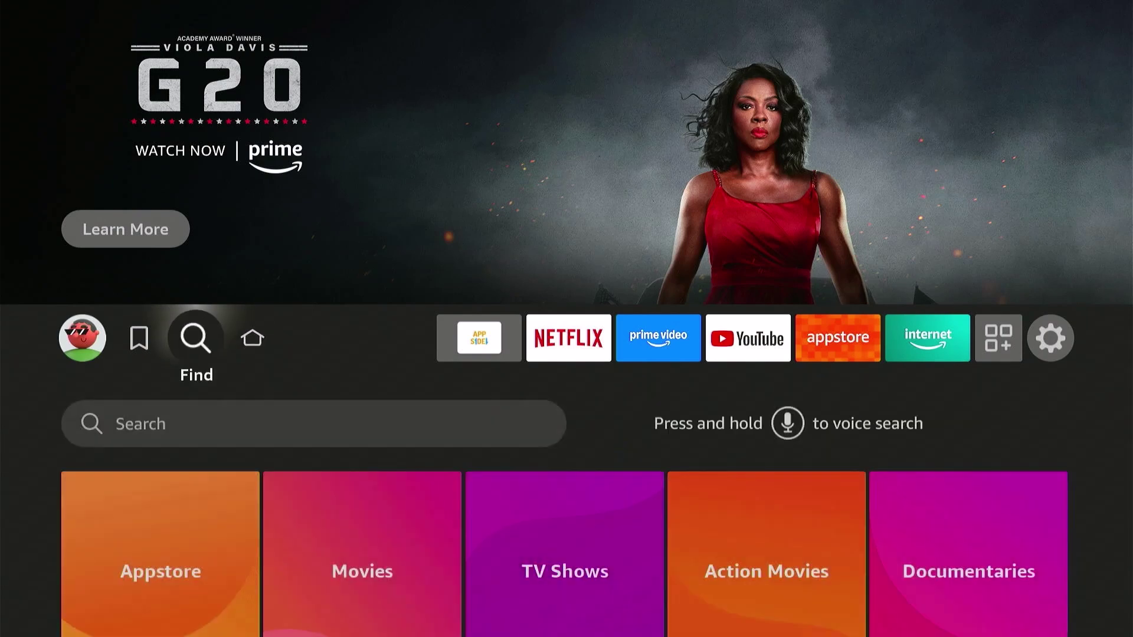
pyautogui.press('Down')
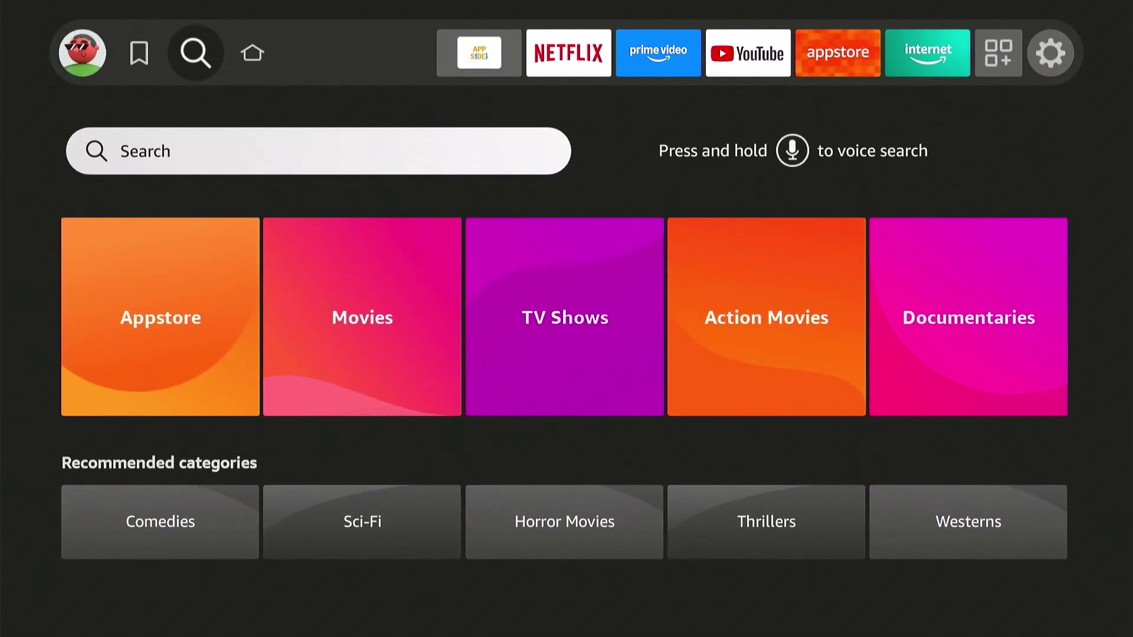
pyautogui.press('Return')
pyautogui.press('Right')
pyautogui.press('Right')
pyautogui.press('Right')
pyautogui.press('Right')
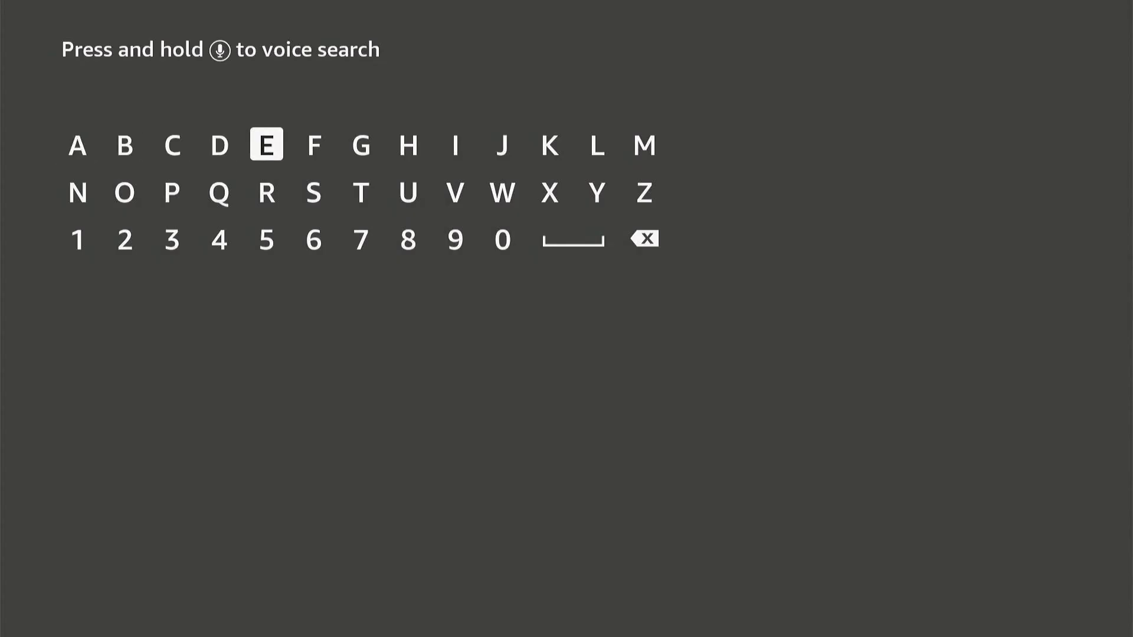
pyautogui.press('Right')
pyautogui.press('Right')
pyautogui.press('Right')
pyautogui.press('Right')
pyautogui.press('Return')
pyautogui.press('Down')
pyautogui.press('Left')
pyautogui.press('Left')
pyautogui.press('Left')
pyautogui.press('Left')
pyautogui.press('Left')
pyautogui.press('Left')
pyautogui.press('Return')
pyautogui.press('Right')
pyautogui.press('Right')
pyautogui.press('Right')
pyautogui.write('vanish')
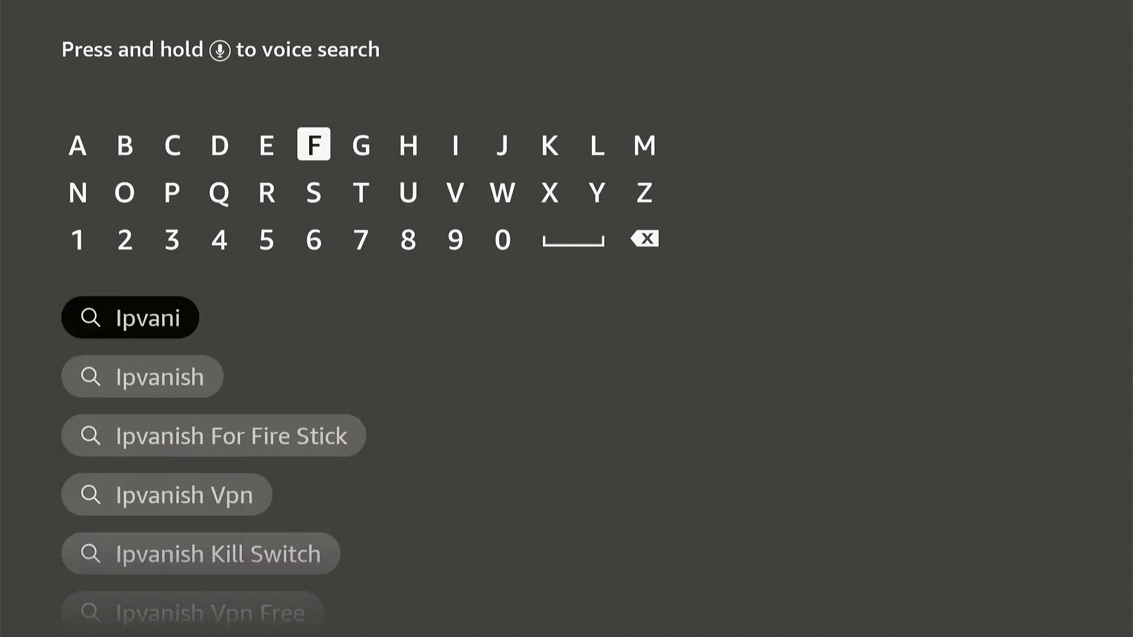
# Step: Choose the Ipvanish search suggestion and open the IPVanish VPN app page from the Apps and games results
pyautogui.press('Down')
pyautogui.press('Down')
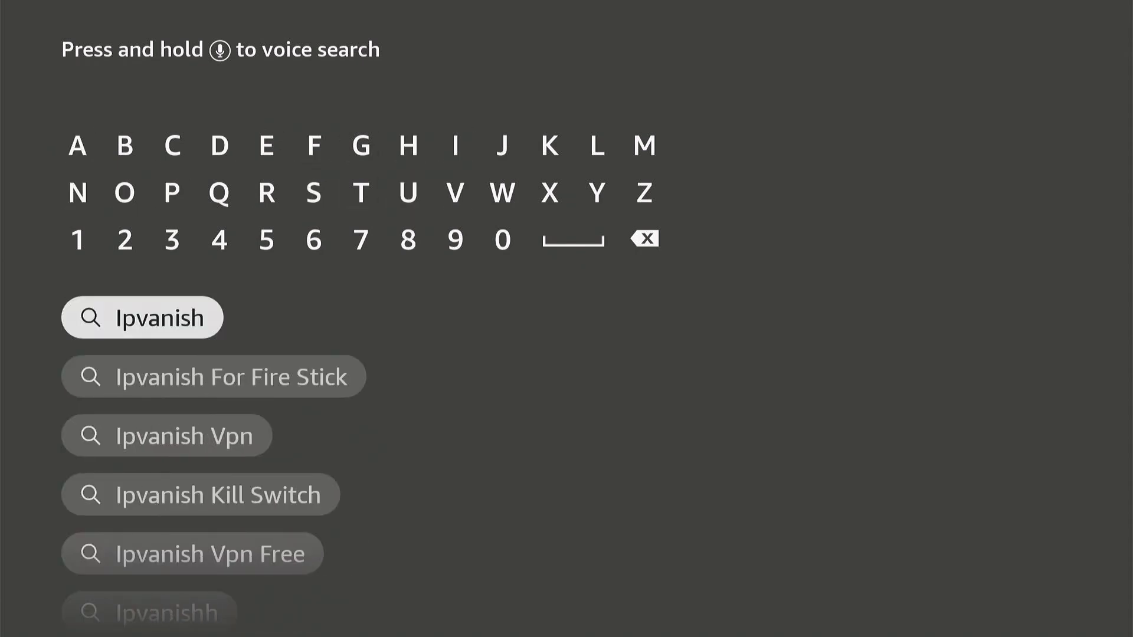
pyautogui.press('Return')
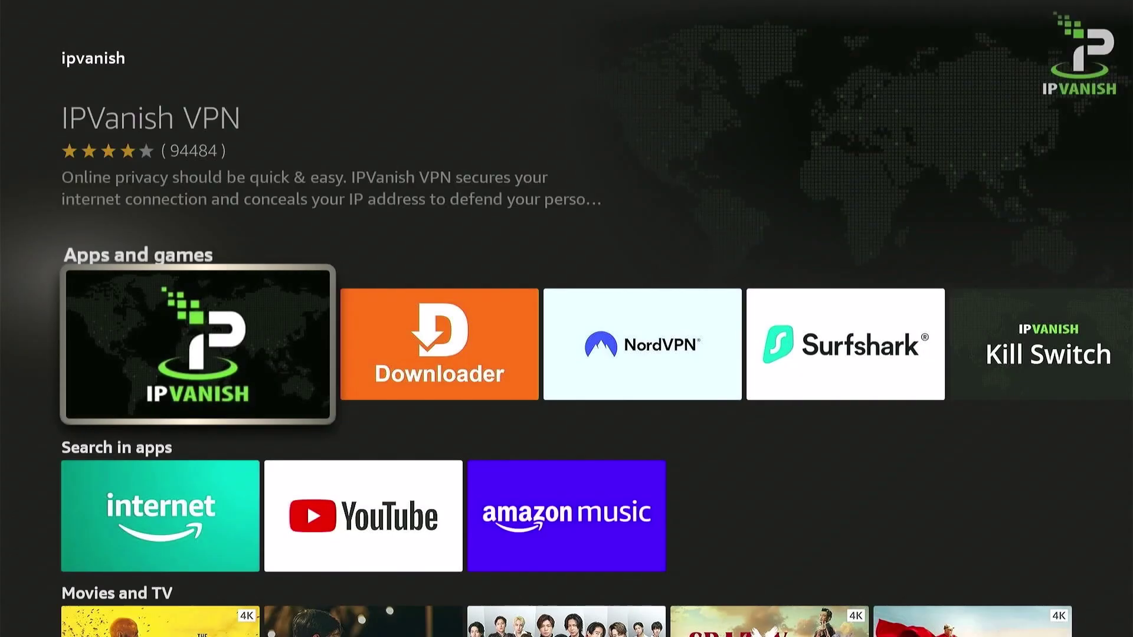
pyautogui.press('Return')
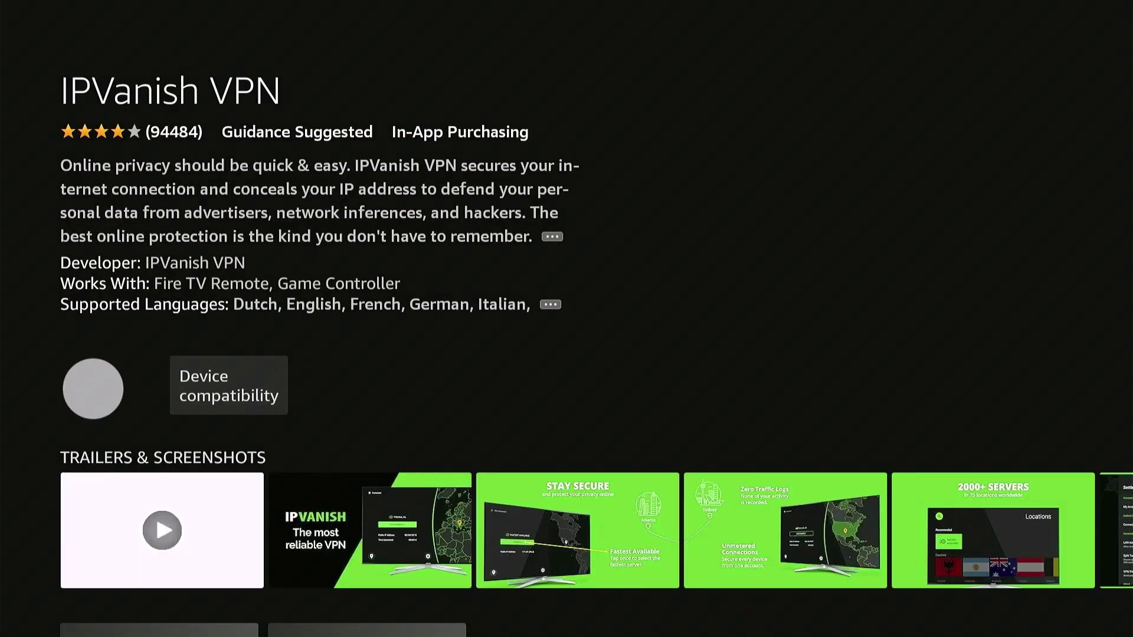
# Step: Get the IPVanish VPN app from its store page and show the Essential Plans on the IPVanish website's pricing section
pyautogui.press('Return')
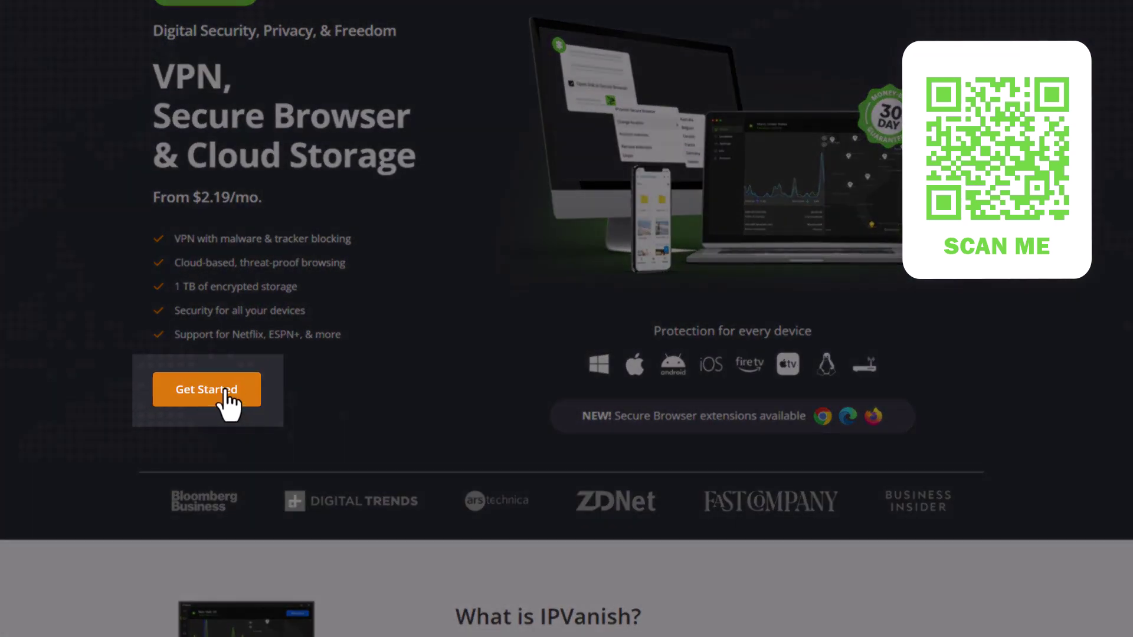
pyautogui.scroll(-20, 230, 404)
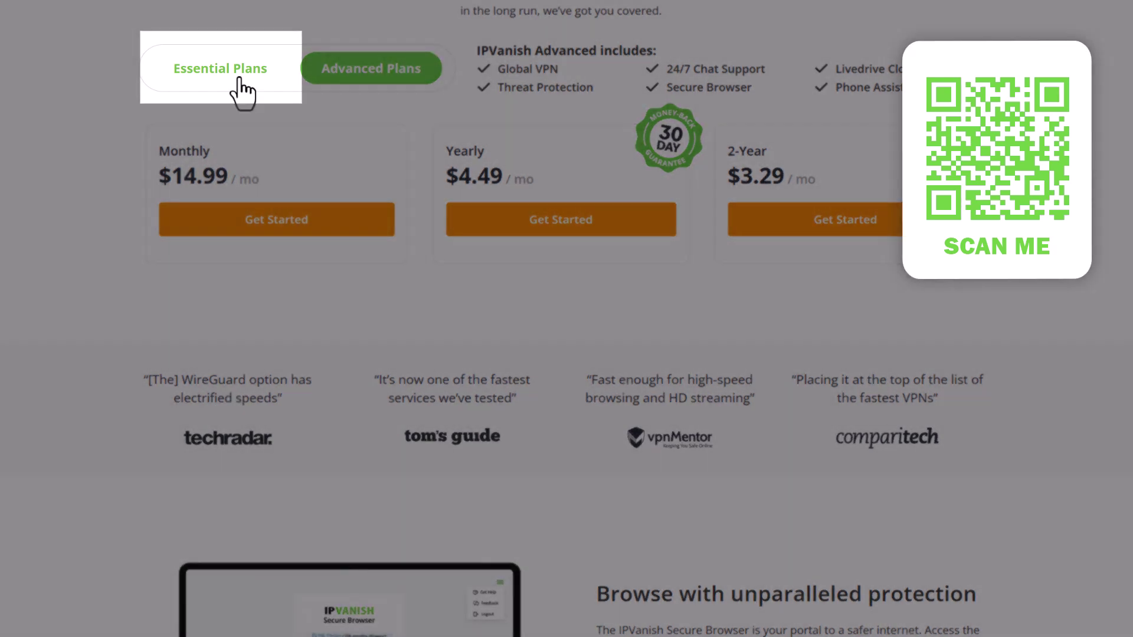
pyautogui.click(245, 91)
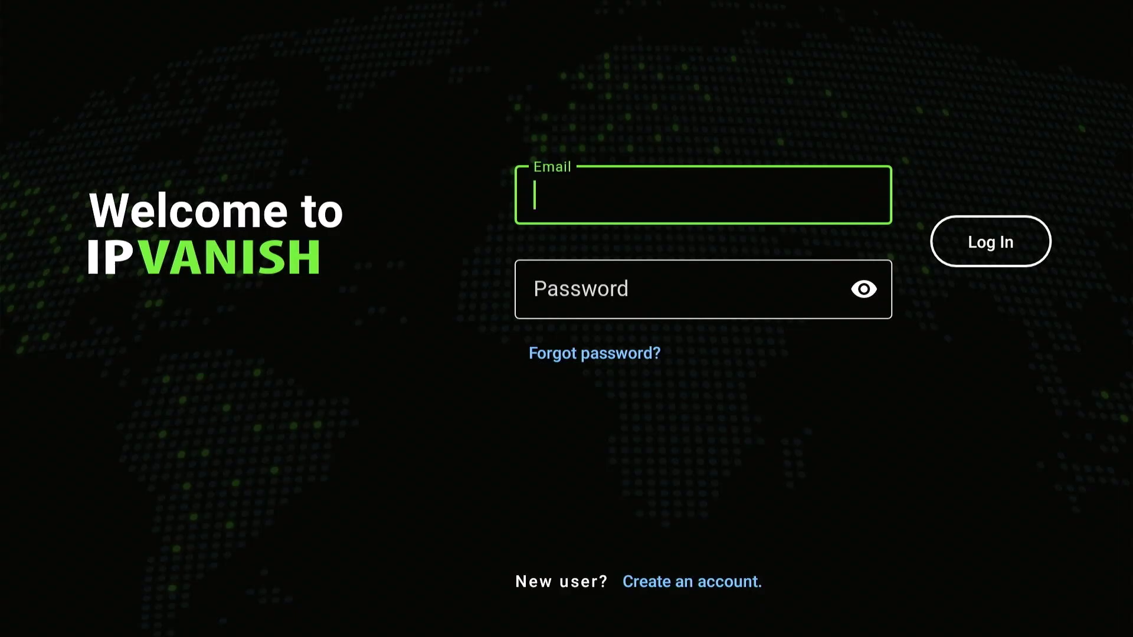
# Step: Enter the account's email address on the IPVanish login screen
pyautogui.press('Return')
pyautogui.press('Up')
pyautogui.press('Return')
pyautogui.press('Return')
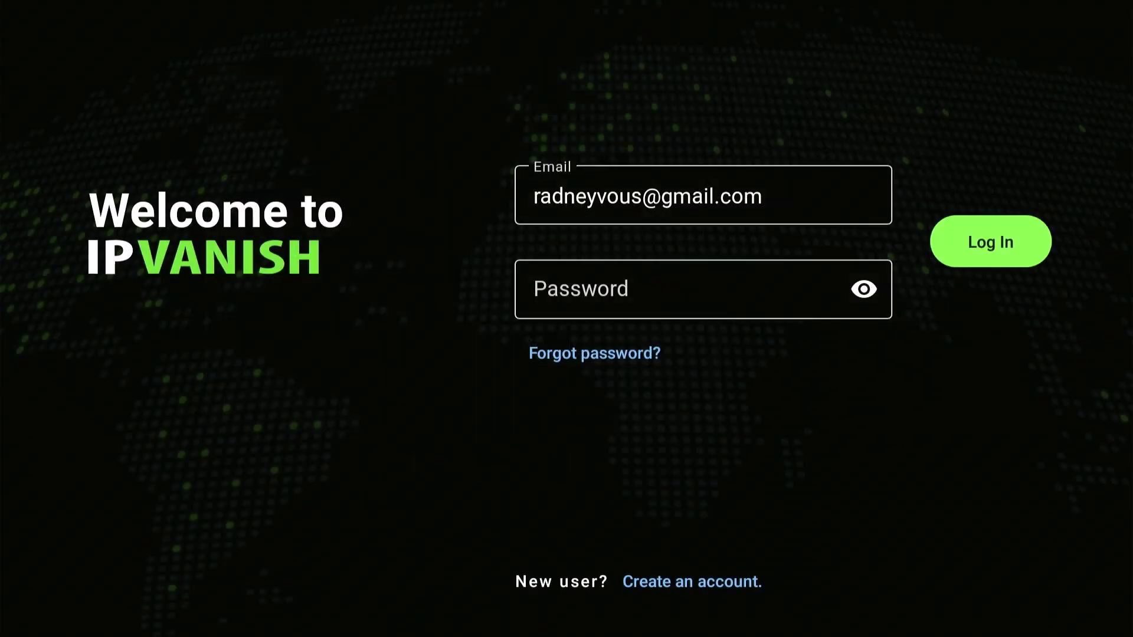
# Step: Enter the account password on the IPVanish login screen and log in
pyautogui.press('Down')
pyautogui.press('Up')
pyautogui.press('Left')
pyautogui.press('Left')
pyautogui.press('Return')
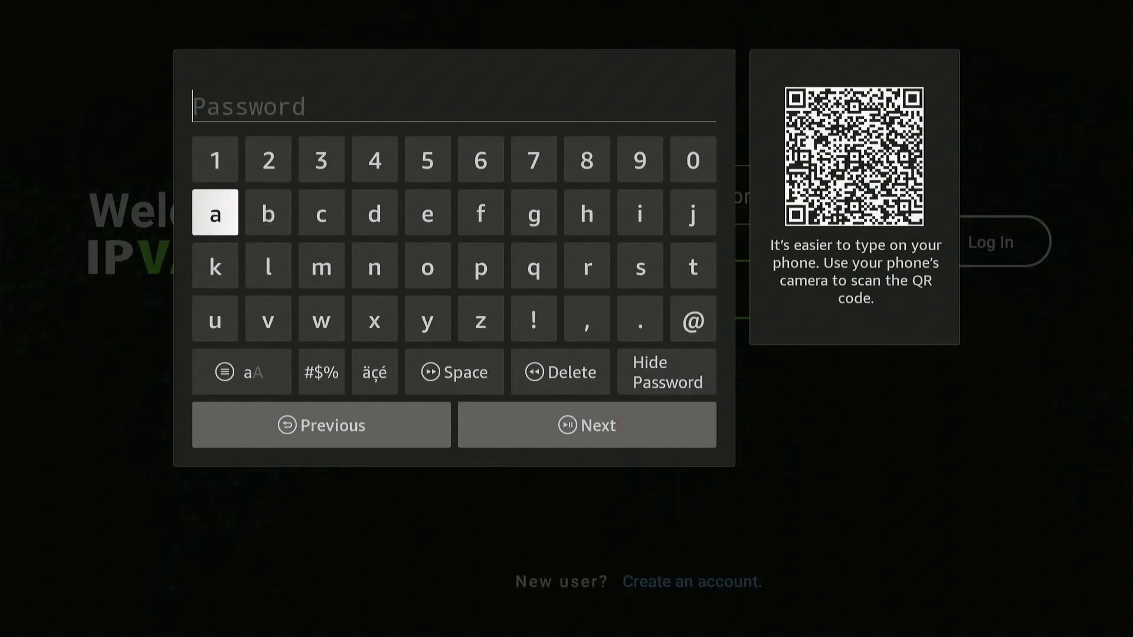
pyautogui.write('T')
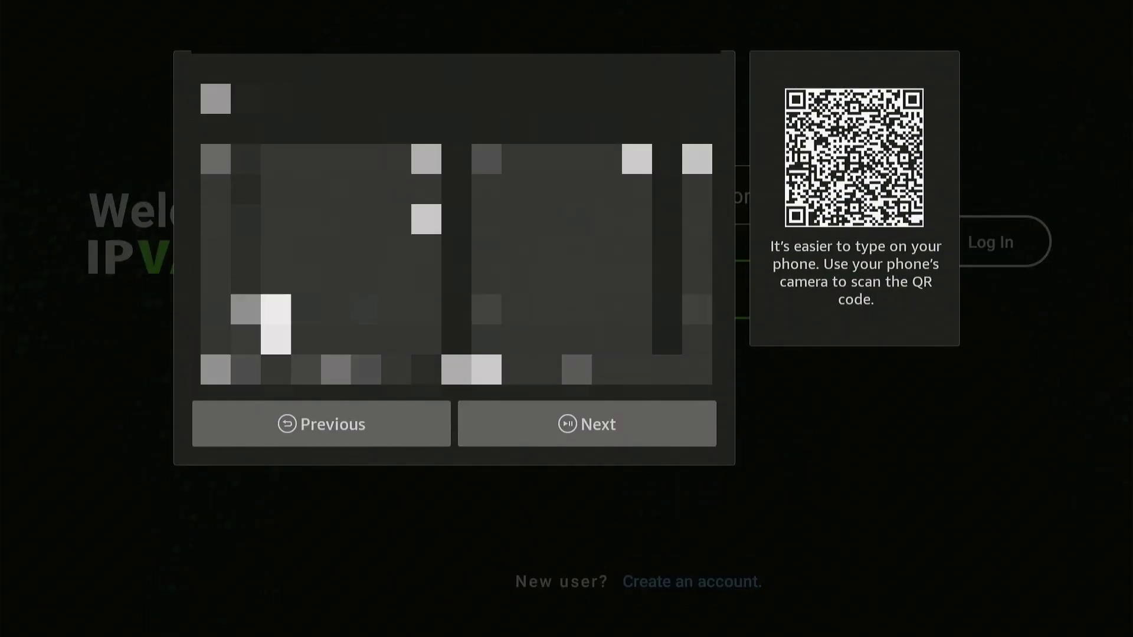
pyautogui.press('Down')
pyautogui.press('Return')
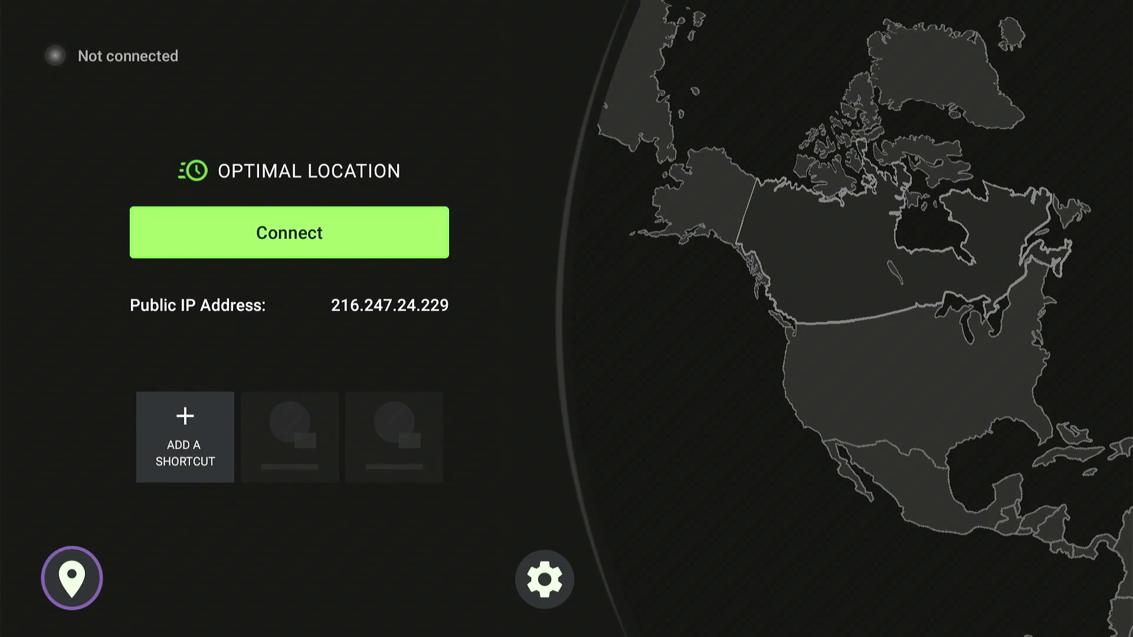
# Step: Open the list of VPN server locations from the IPVanish main screen
pyautogui.press('Down')
pyautogui.press('Down')
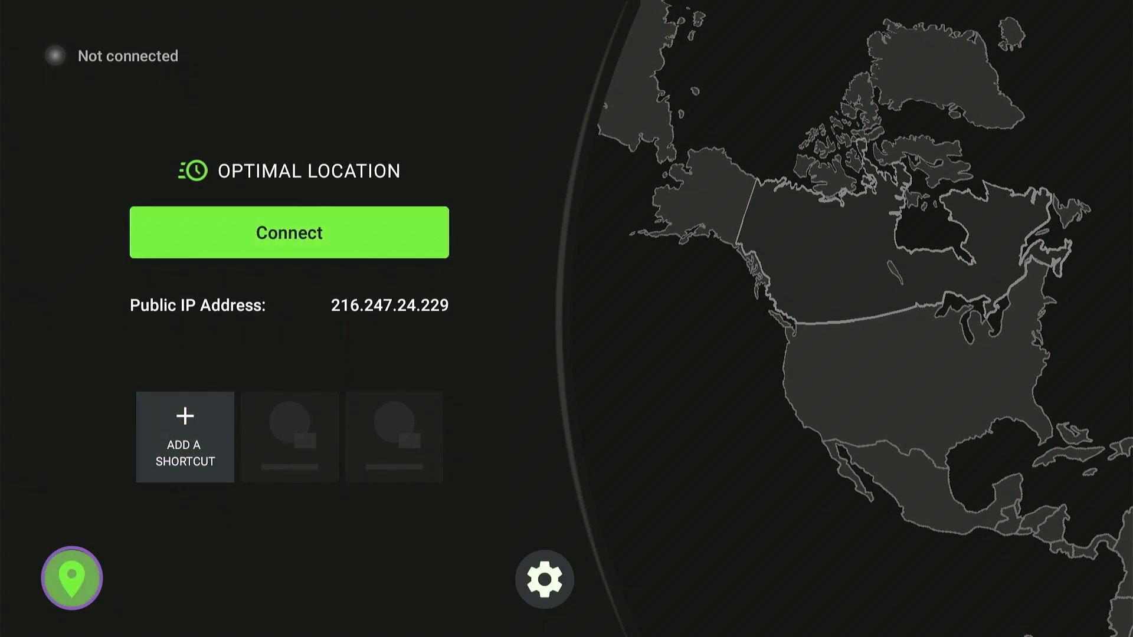
pyautogui.press('Return')
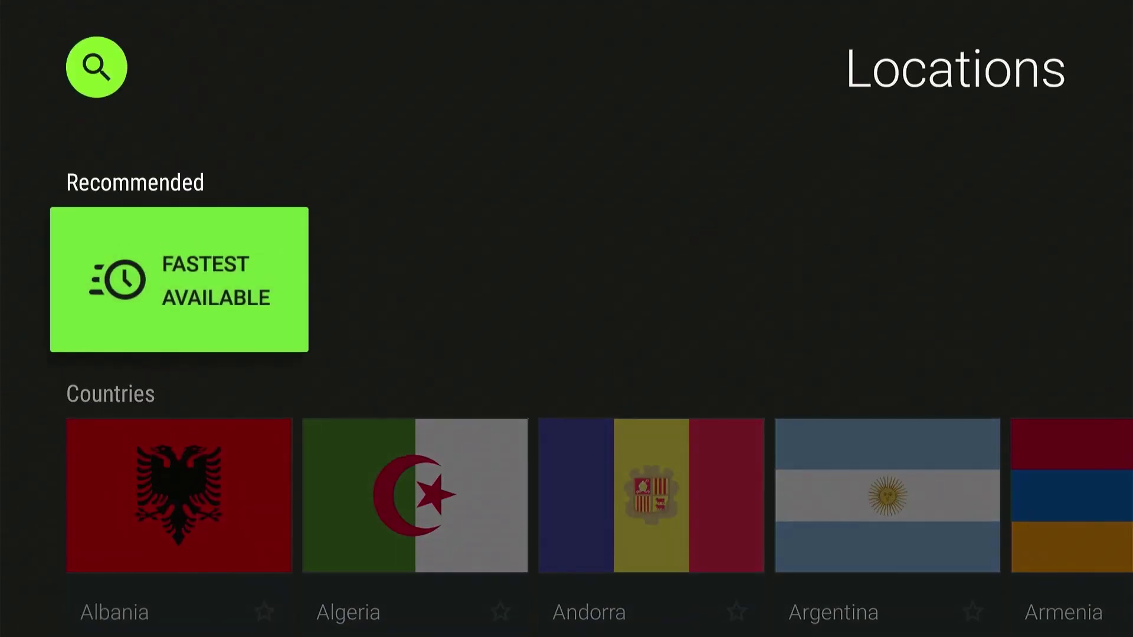
# Step: Find Bahamas among the countries in the locations list and mark it as a favorite
pyautogui.press('Down')
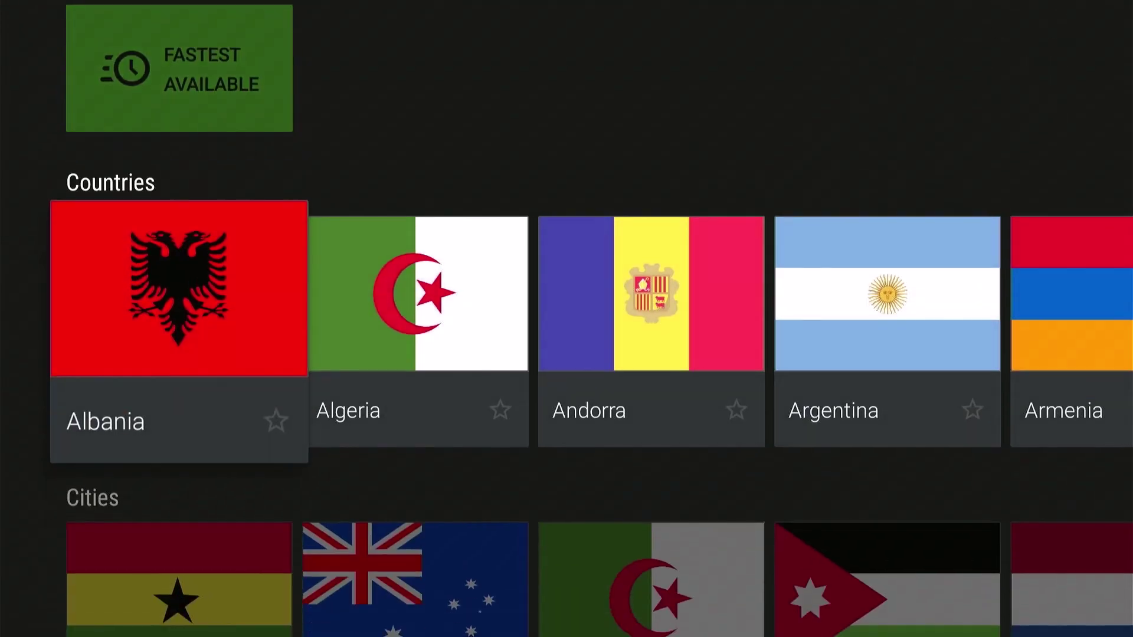
pyautogui.press('Right')
pyautogui.press('Right')
pyautogui.press('Right')
pyautogui.press('Right')
pyautogui.press('Right')
pyautogui.press('Right')
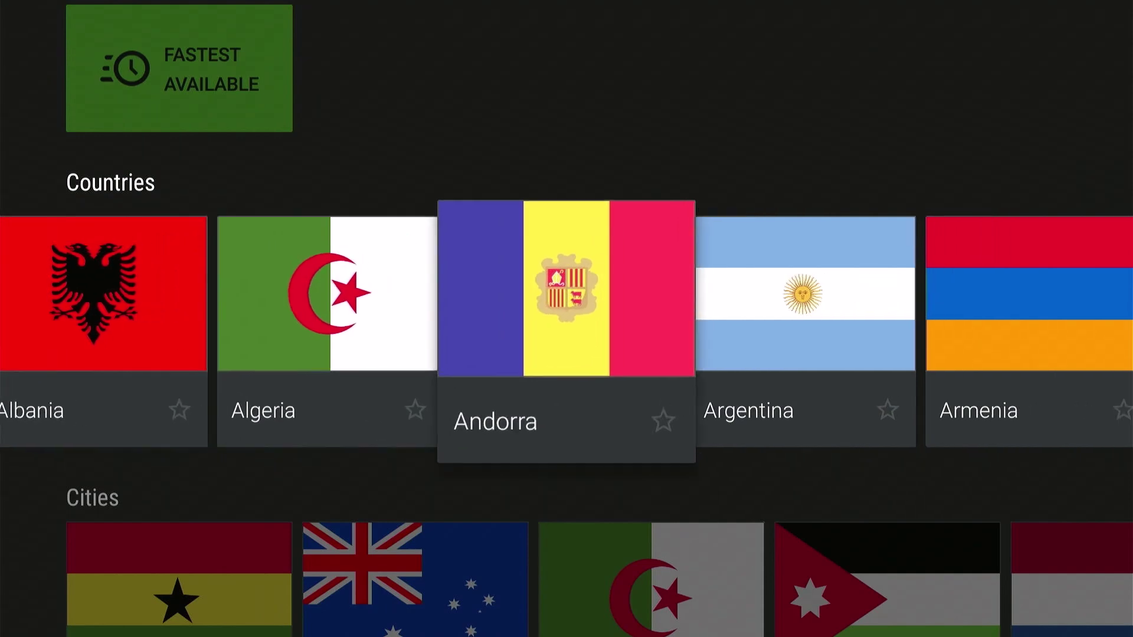
pyautogui.press('Right')
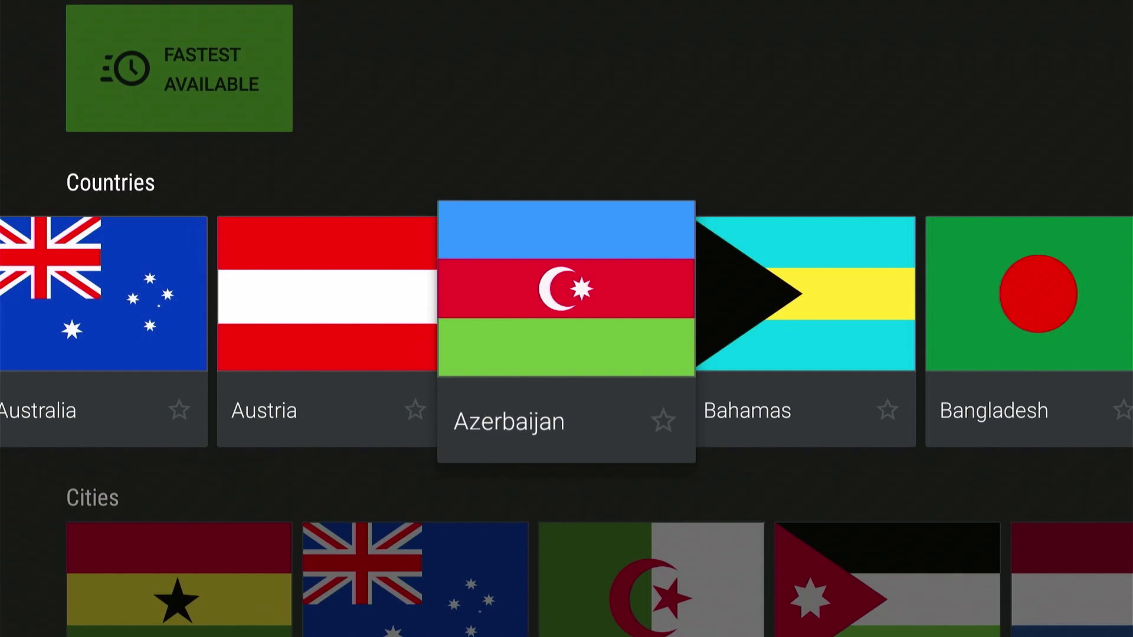
pyautogui.press('Right')
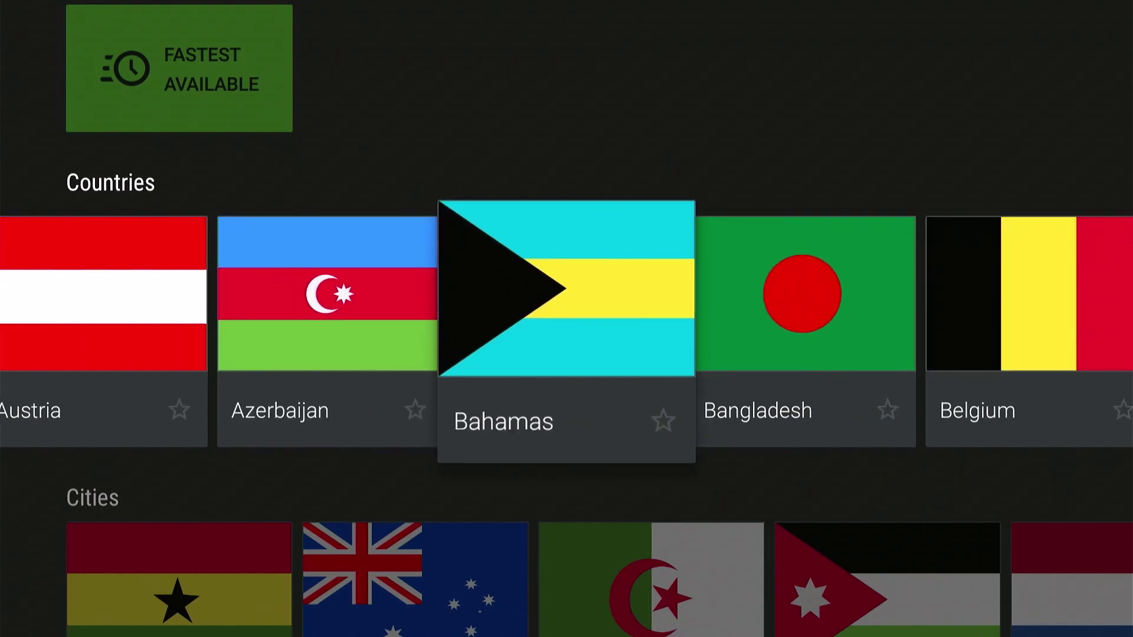
pyautogui.press('Return')
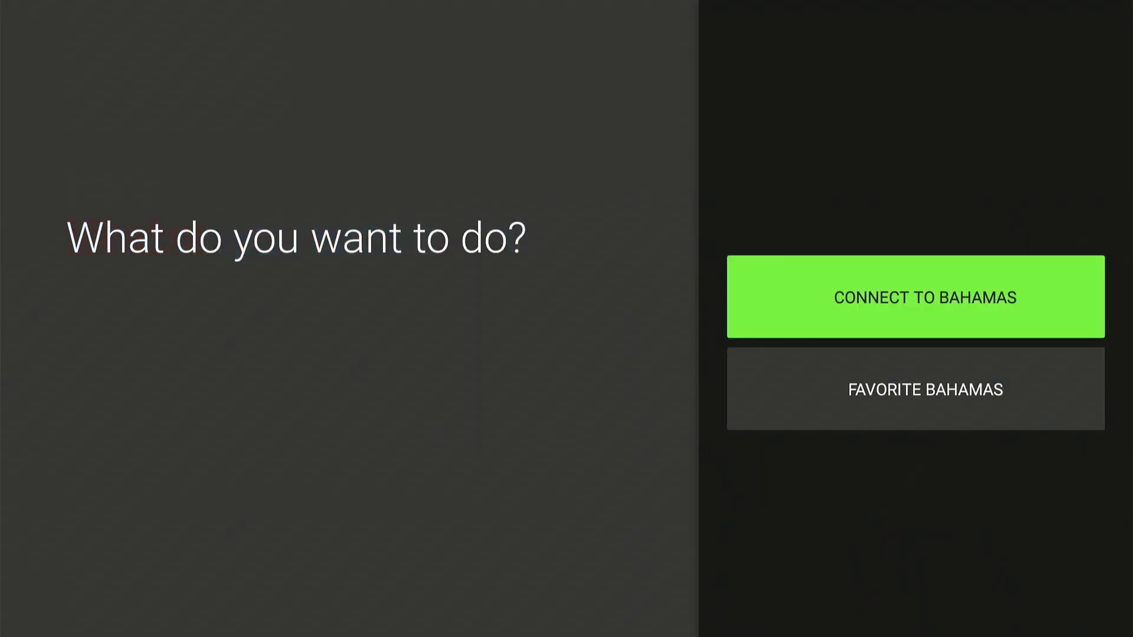
pyautogui.press('Down')
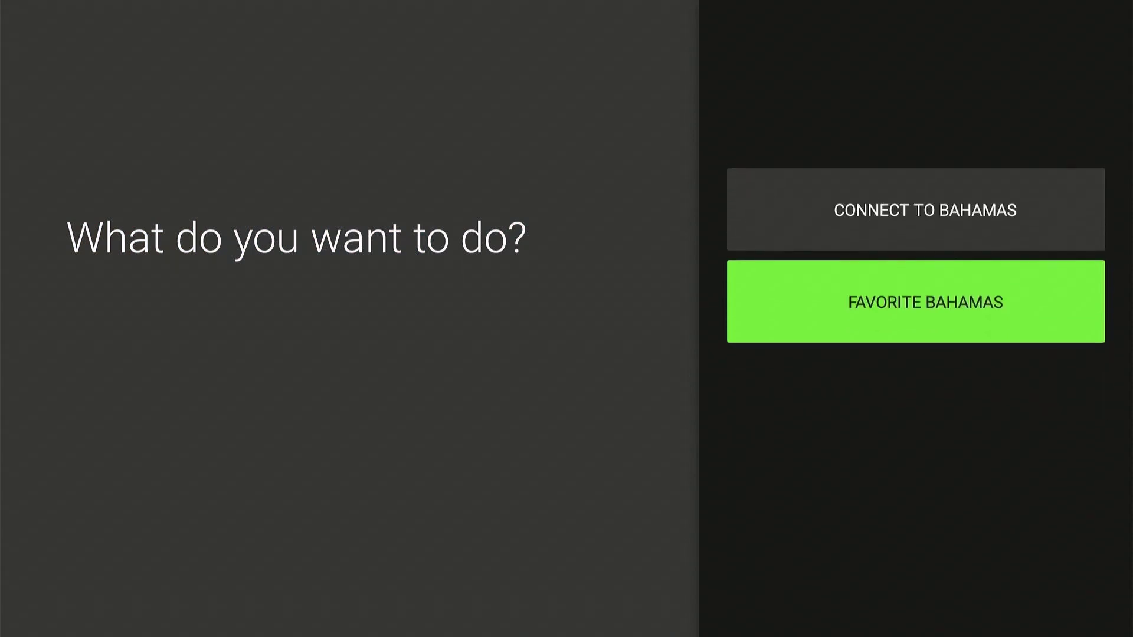
pyautogui.press('Return')
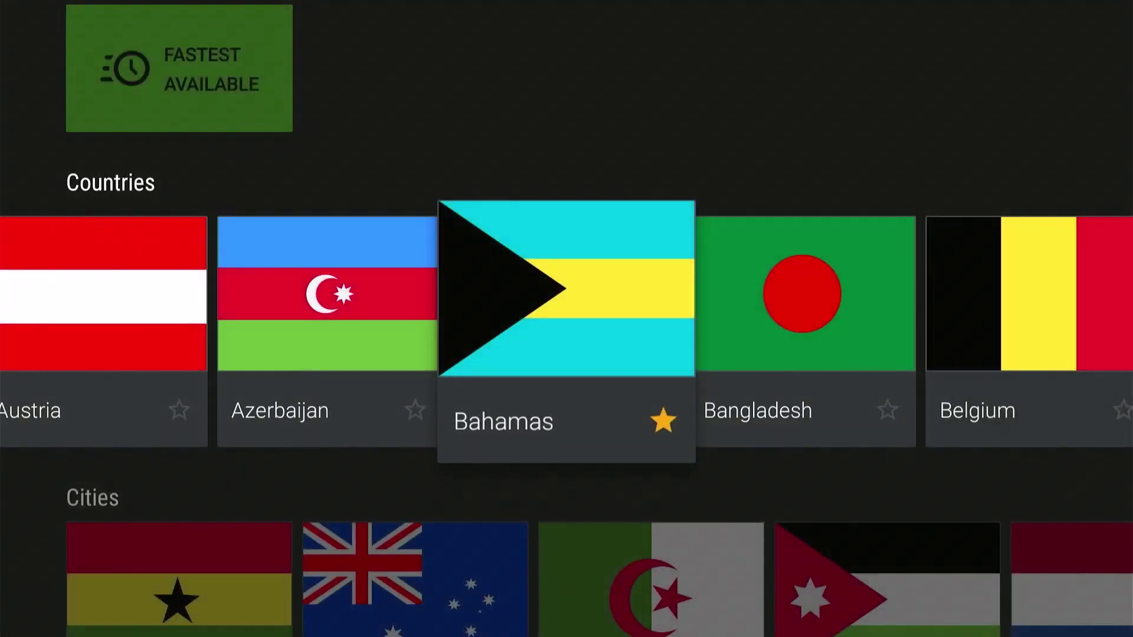
# Step: Connect the VPN to Bahamas and switch back to the IPVanish details page in AppSideDown
pyautogui.press('Return')
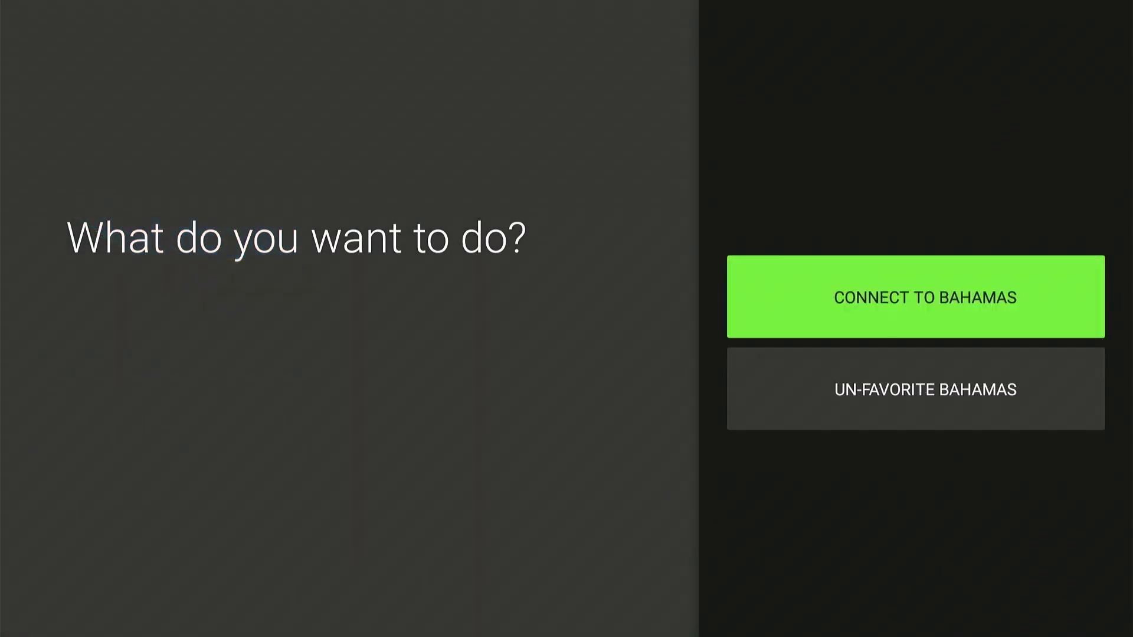
pyautogui.press('Escape')
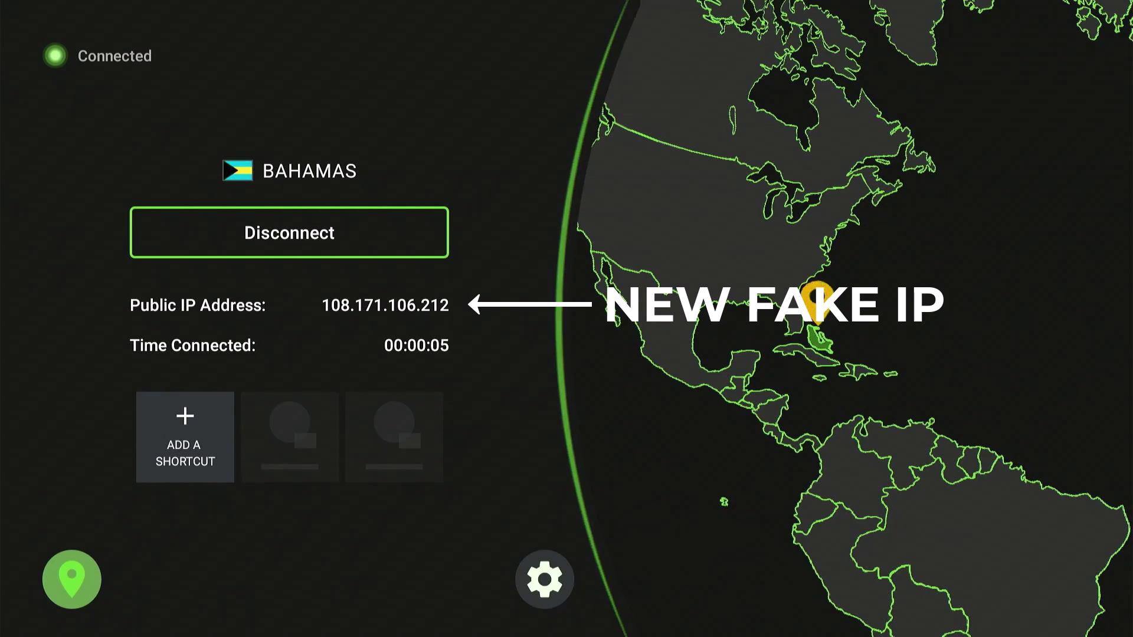
pyautogui.press('Home')
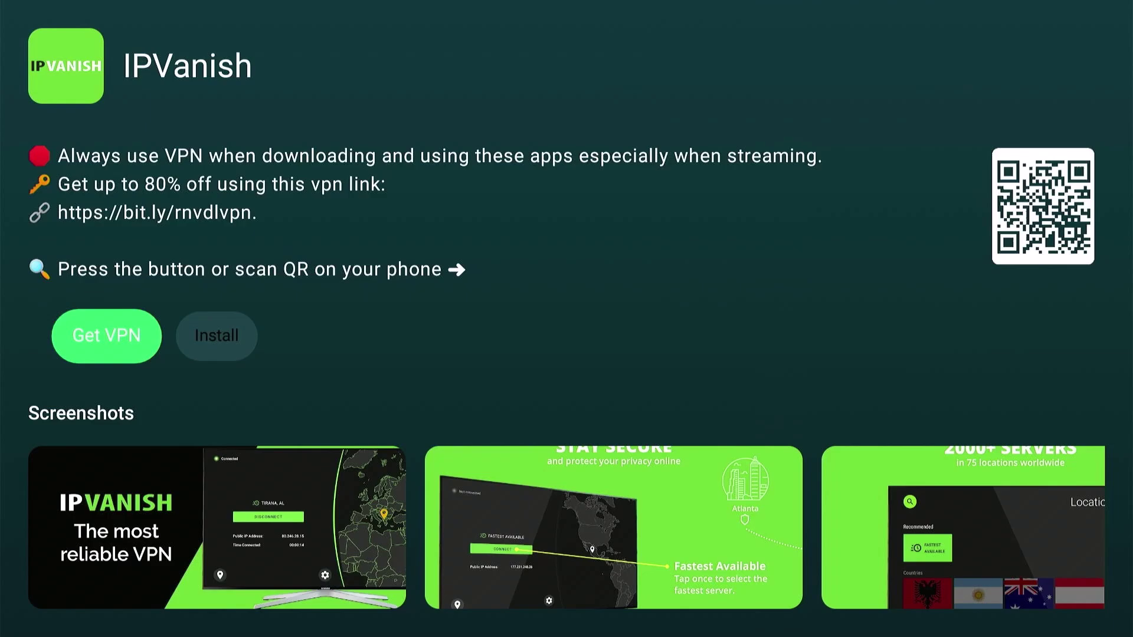
# Step: Return to the library and open the details page of Flix Vision (v3.1.1r)
pyautogui.press('Escape')
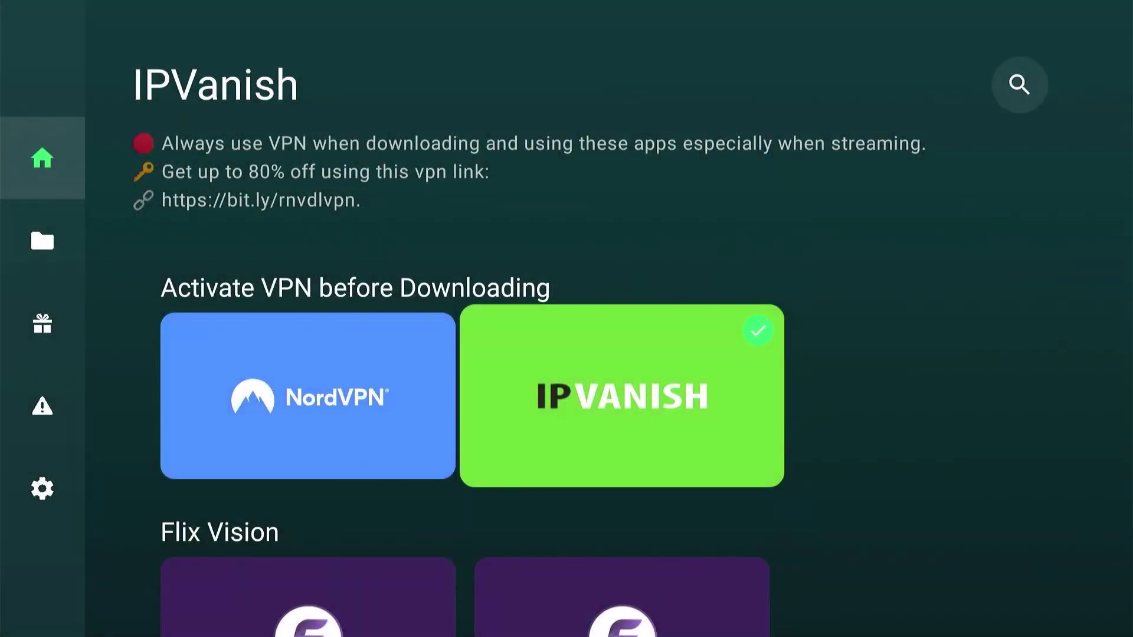
pyautogui.press('Down')
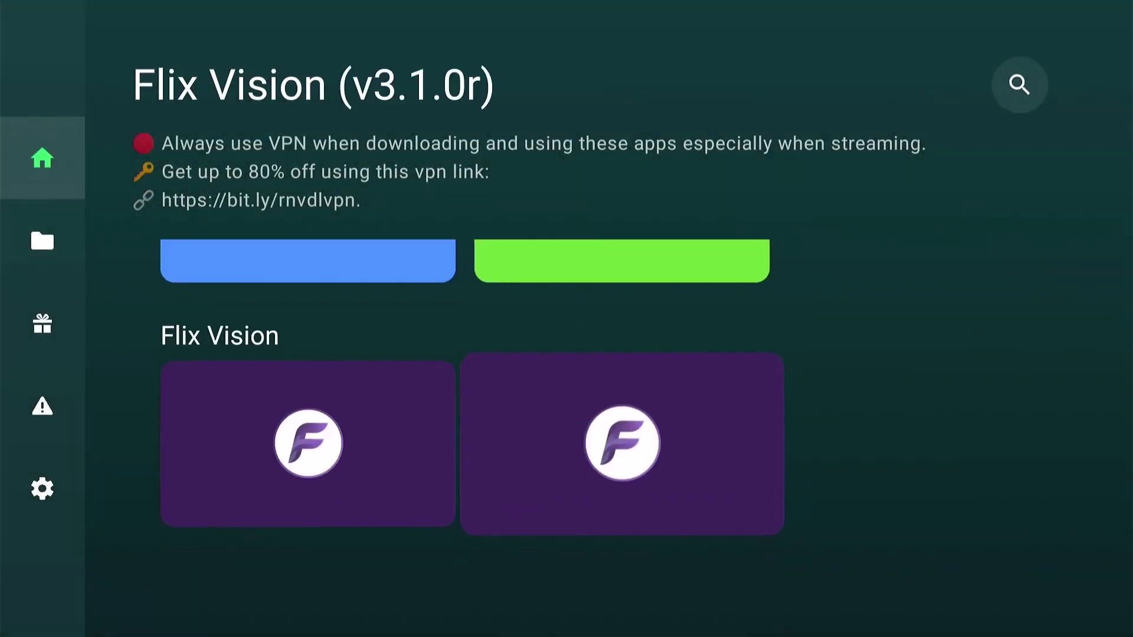
pyautogui.press('Left')
pyautogui.press('Right')
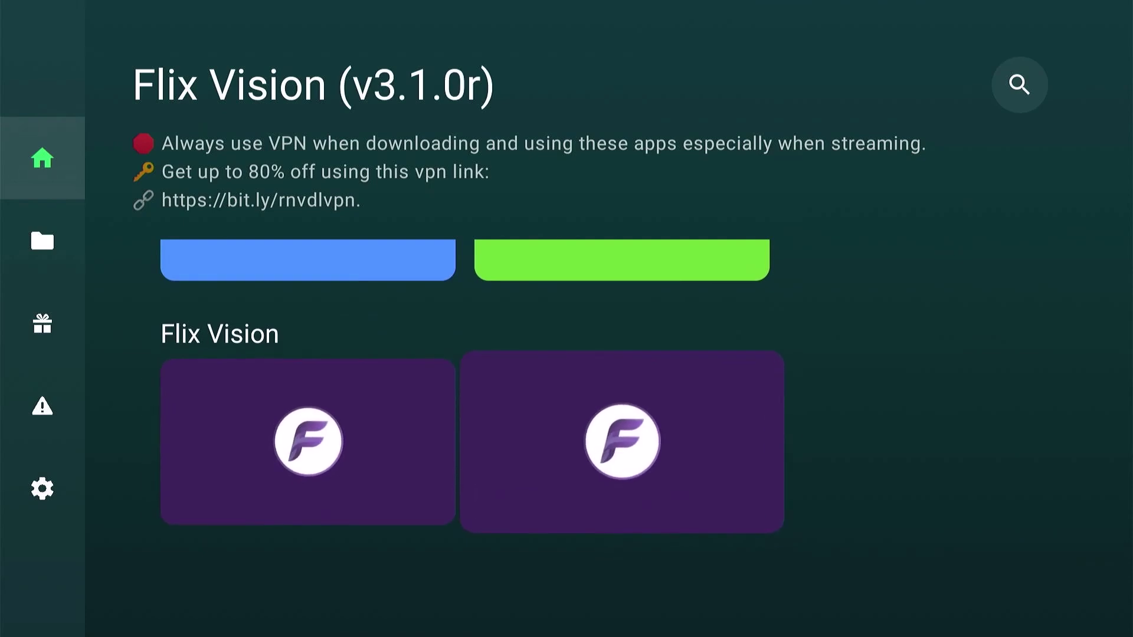
pyautogui.press('Left')
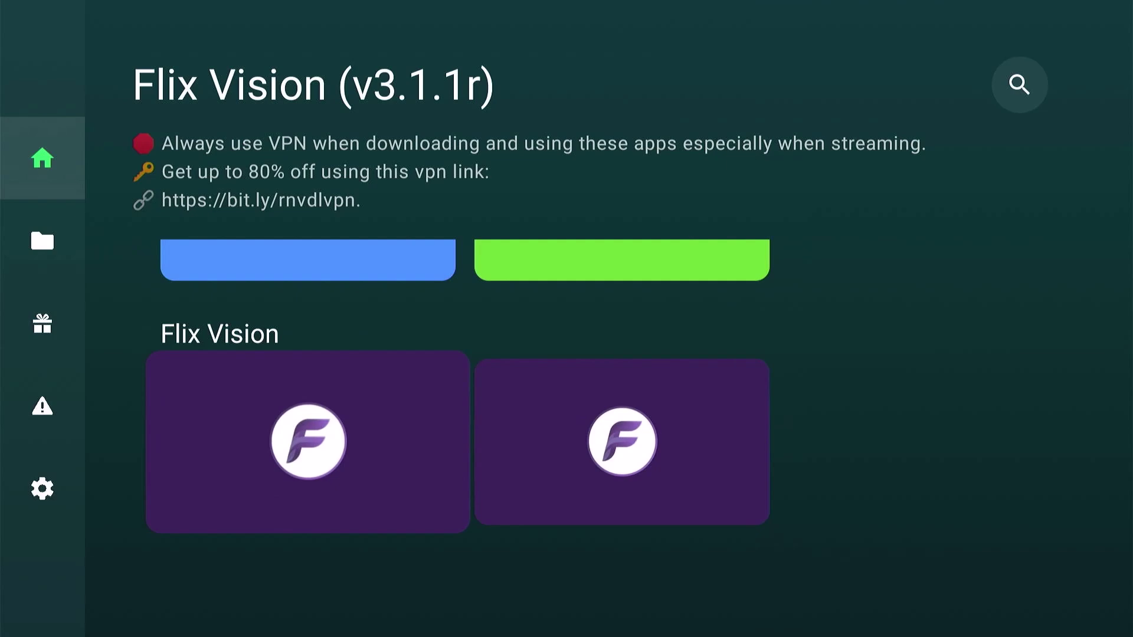
pyautogui.press('Return')
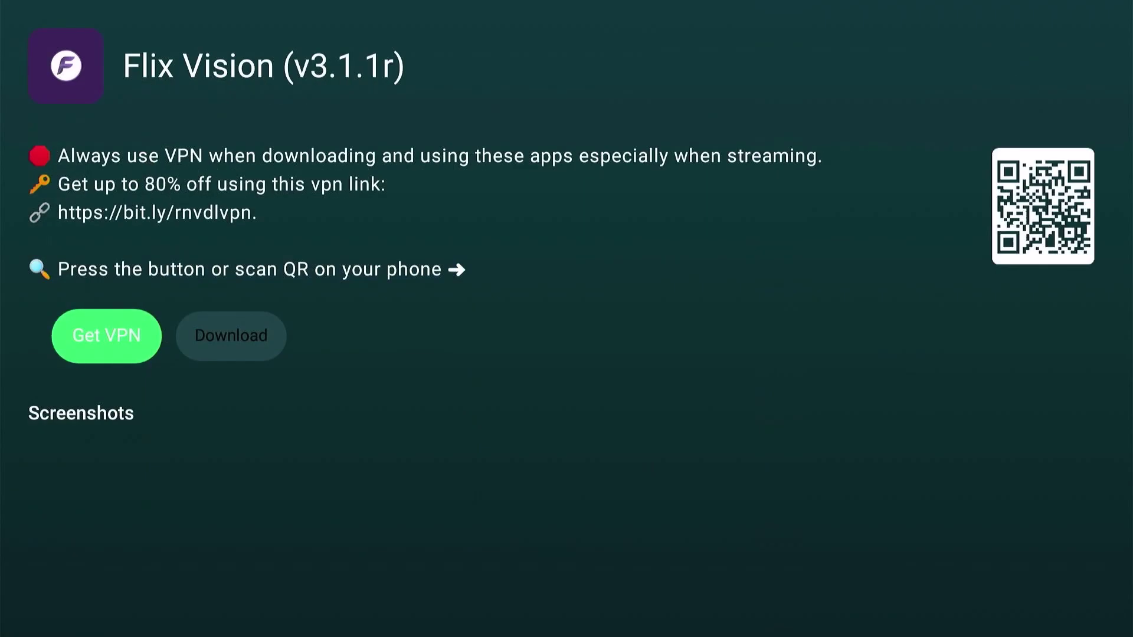
# Step: Download and install Flix Vision (v3.1.1r), closing the installer without opening the app
pyautogui.press('Right')
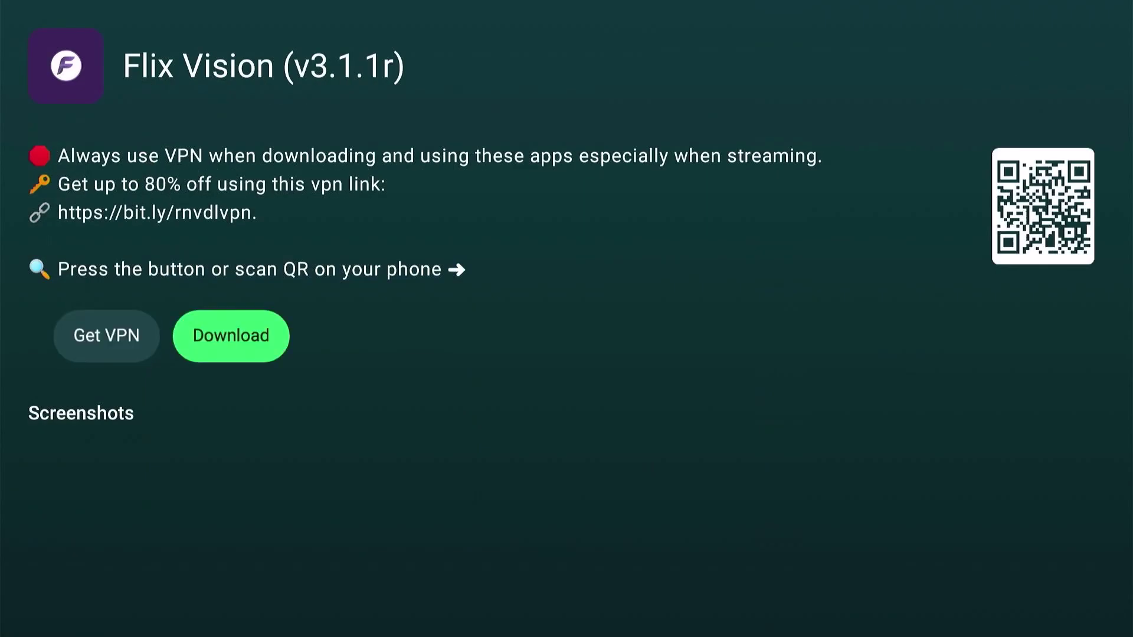
pyautogui.press('Return')
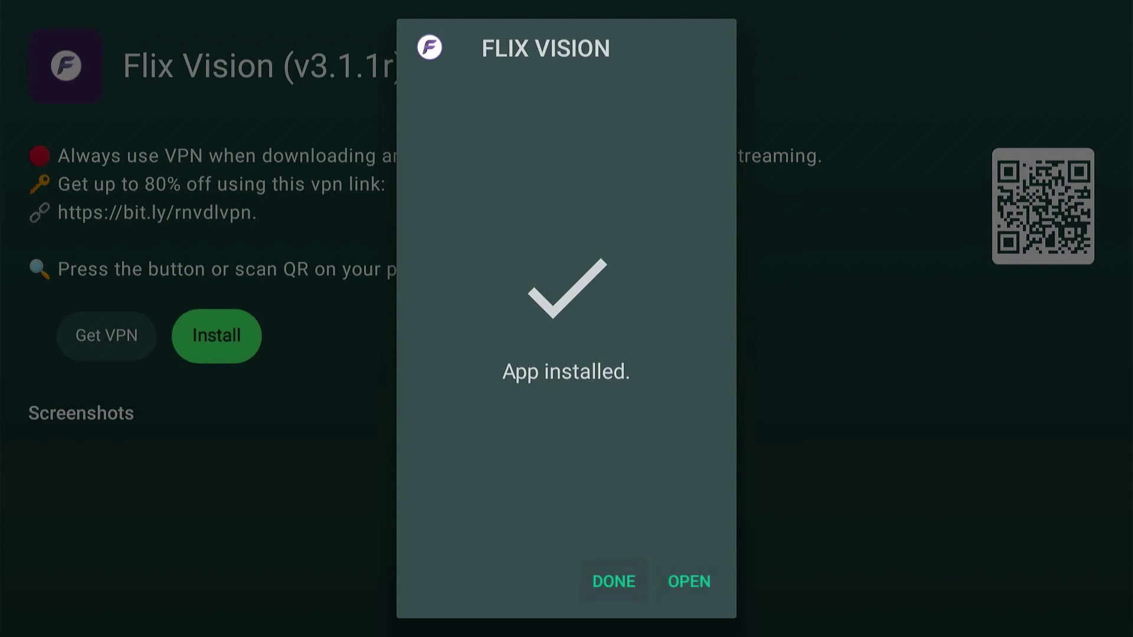
pyautogui.press('Return')
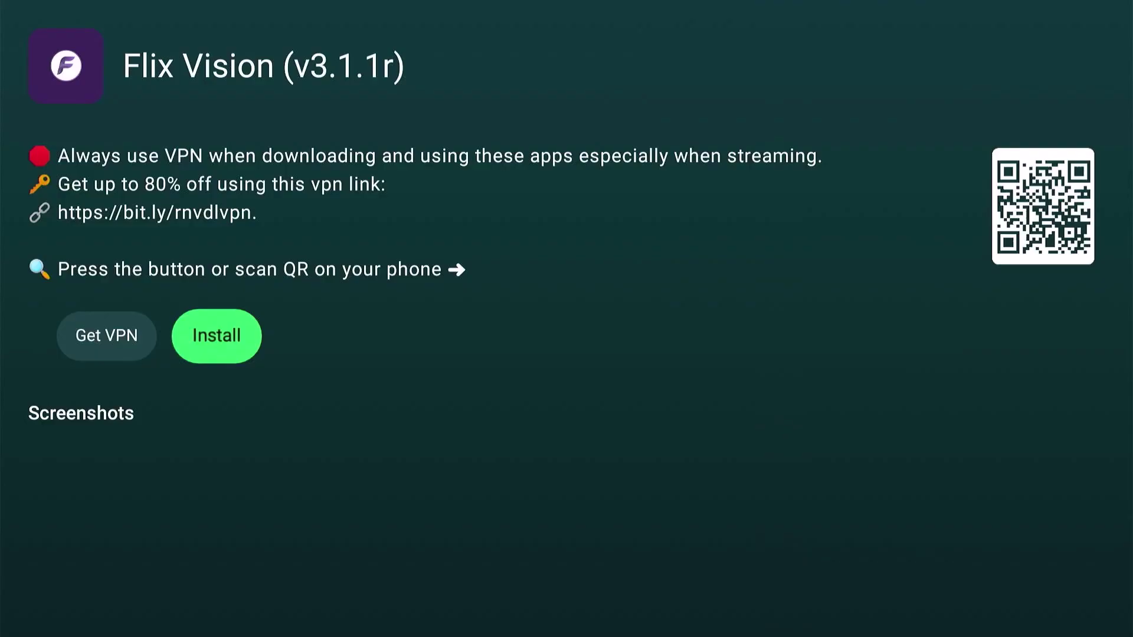
# Step: Delete all downloaded APK files through the Delete APKs option in the AppSideDown settings
pyautogui.press('Escape')
pyautogui.press('Left')
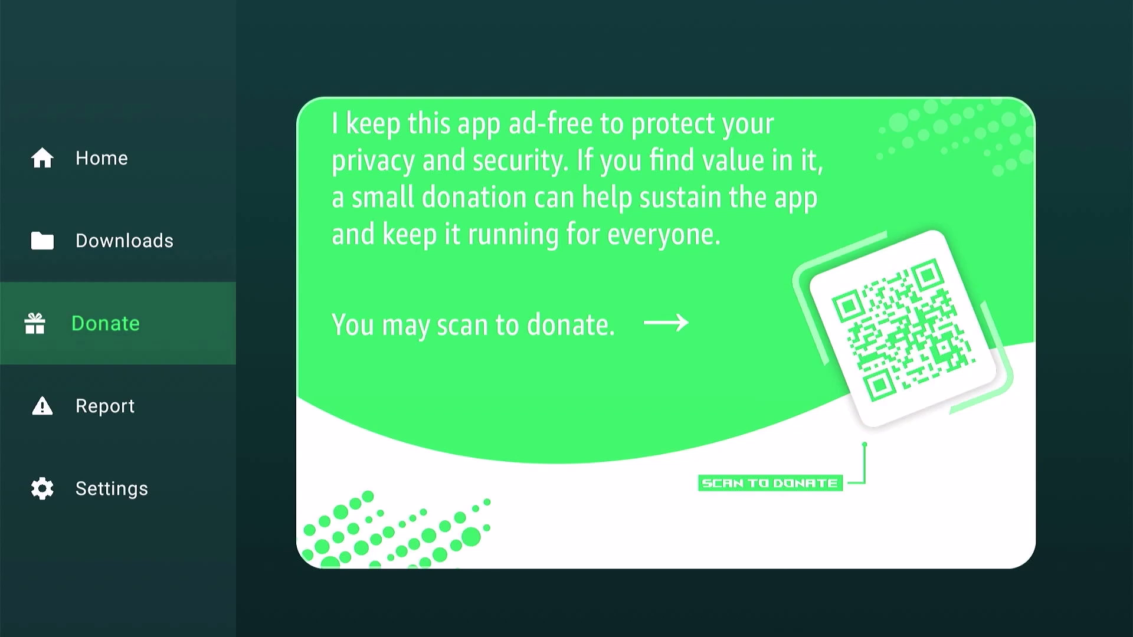
pyautogui.press('Down')
pyautogui.press('Down')
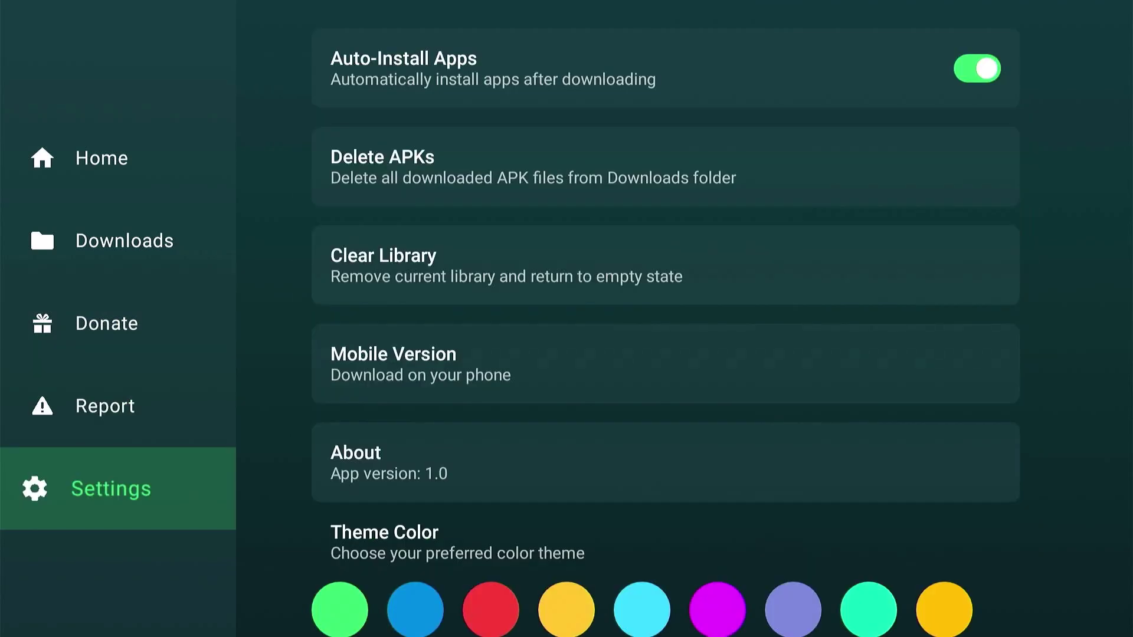
pyautogui.press('Right')
pyautogui.press('Up')
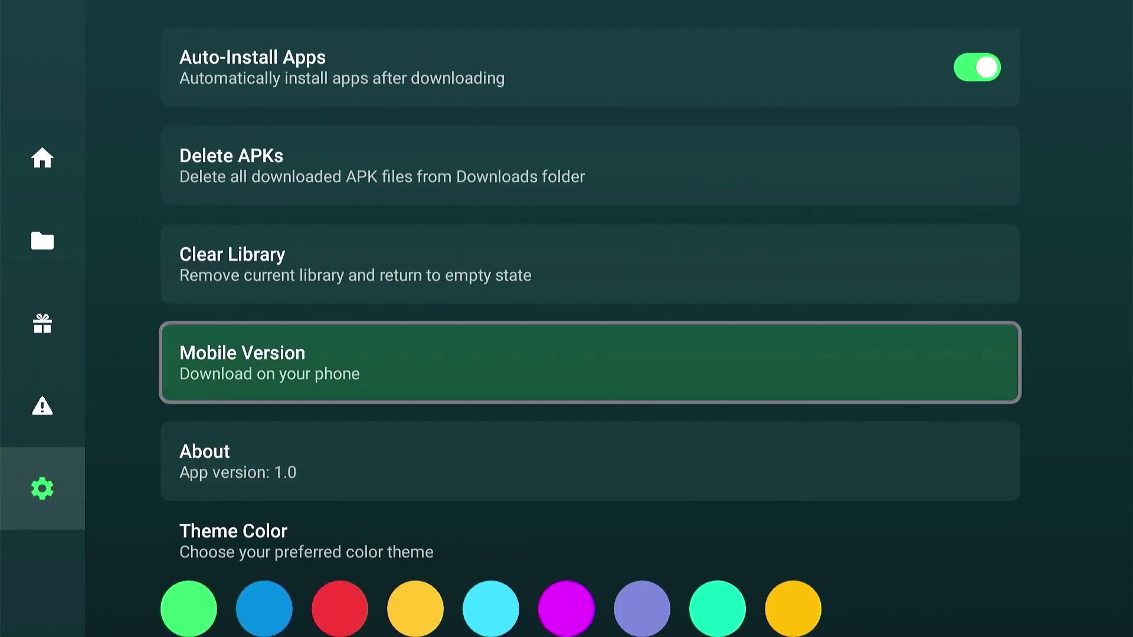
pyautogui.press('Up')
pyautogui.press('Up')
pyautogui.press('Return')
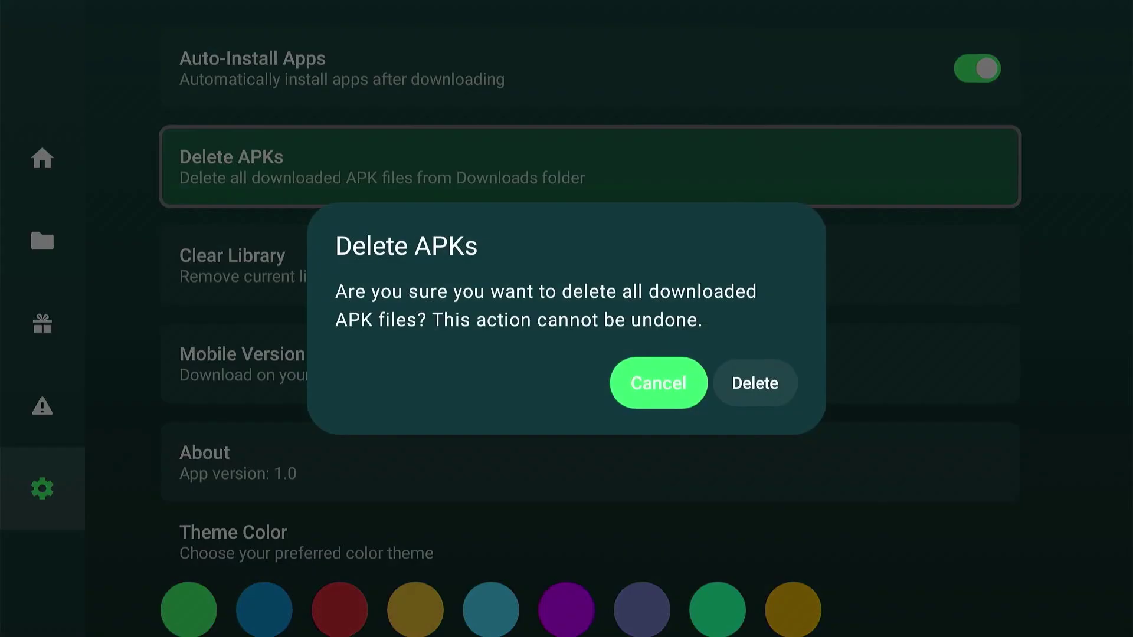
pyautogui.press('Right')
pyautogui.press('Return')
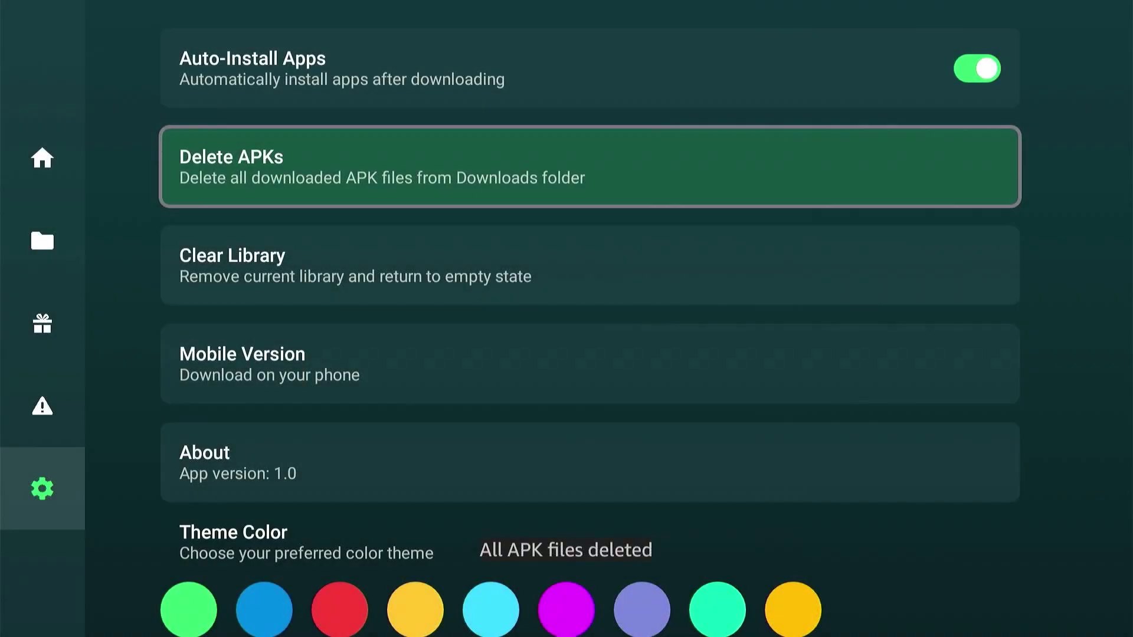
# Step: Check the Downloads section for remaining APK files and go back to the settings
pyautogui.press('Left')
pyautogui.press('Down')
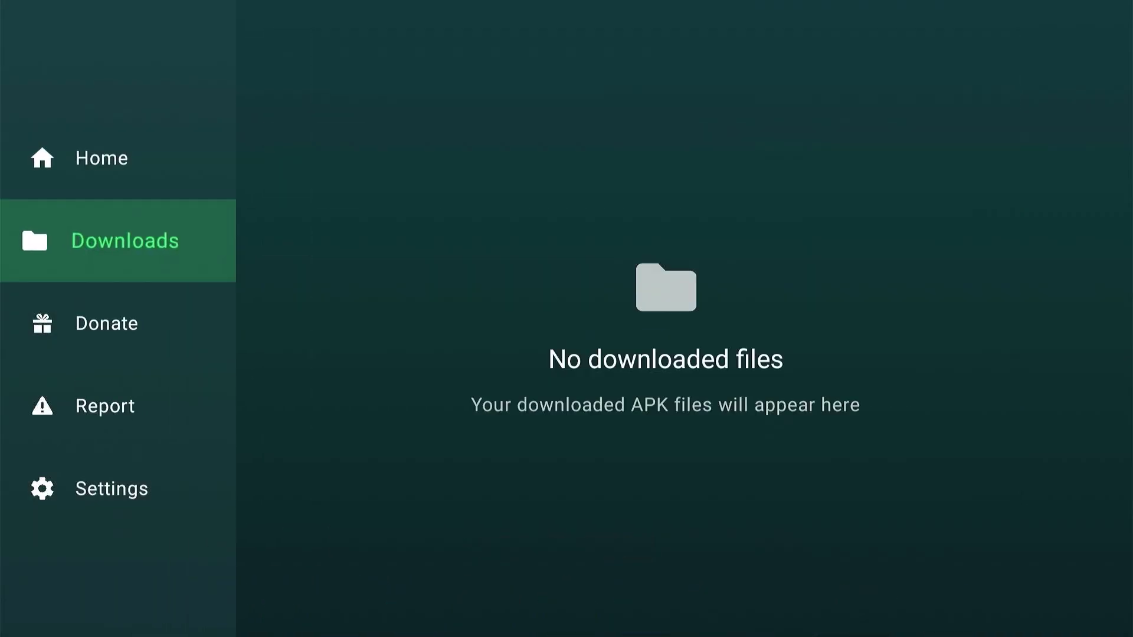
pyautogui.press('Down')
pyautogui.press('Down')
pyautogui.press('Down')
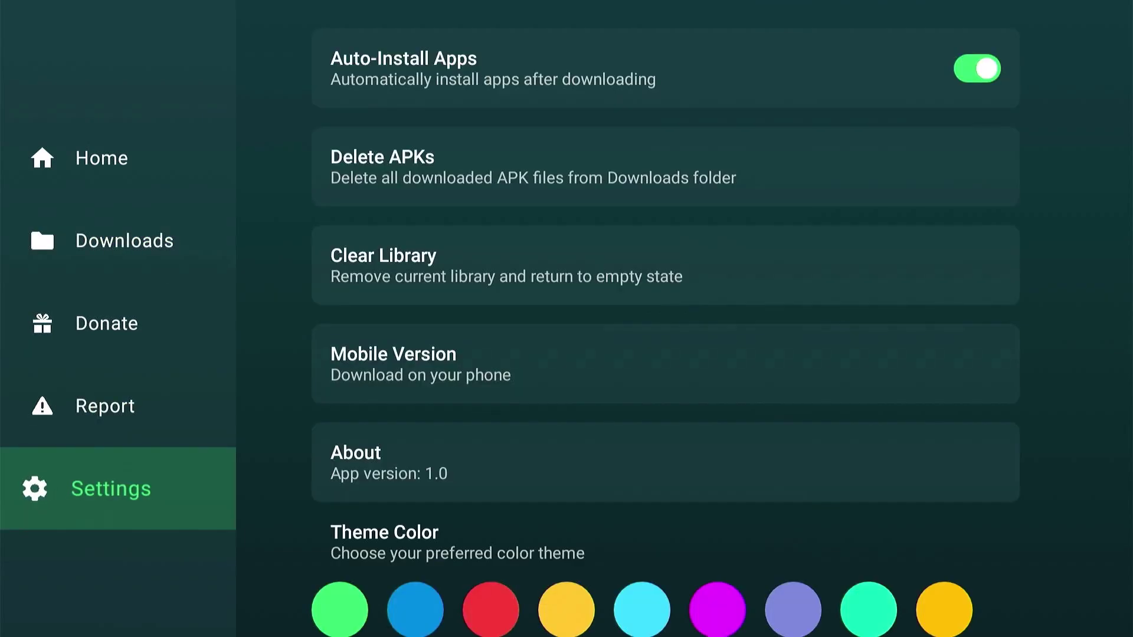
# Step: Clear the current library, confirm the removal, and move to the Add Library option on the home page
pyautogui.press('Right')
pyautogui.press('Up')
pyautogui.press('Up')
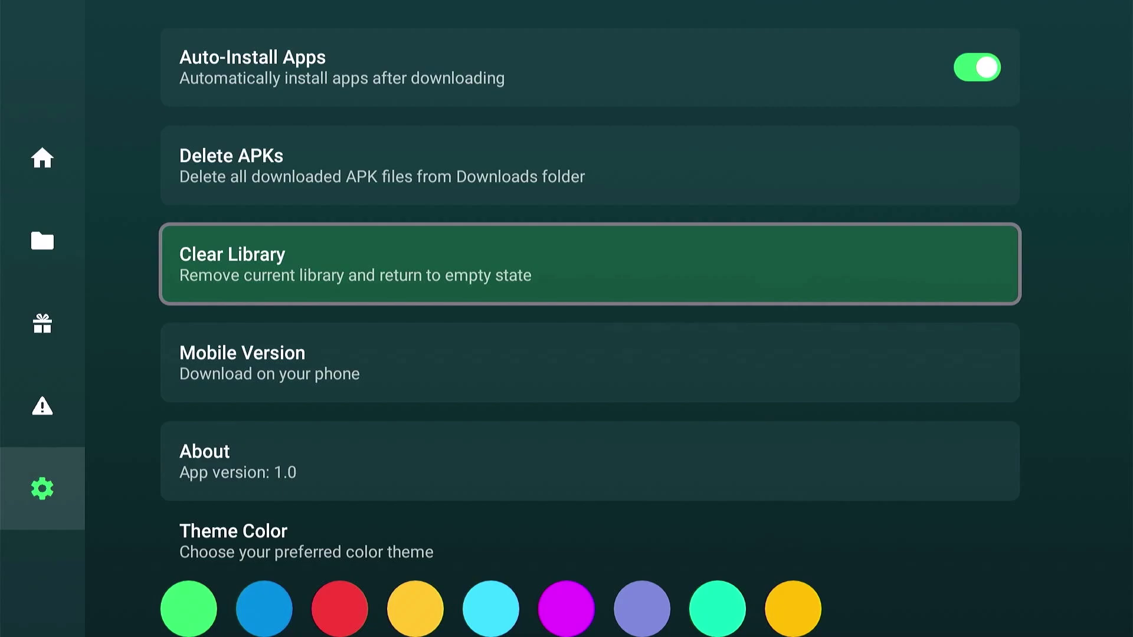
pyautogui.press('Return')
pyautogui.press('Right')
pyautogui.press('Return')
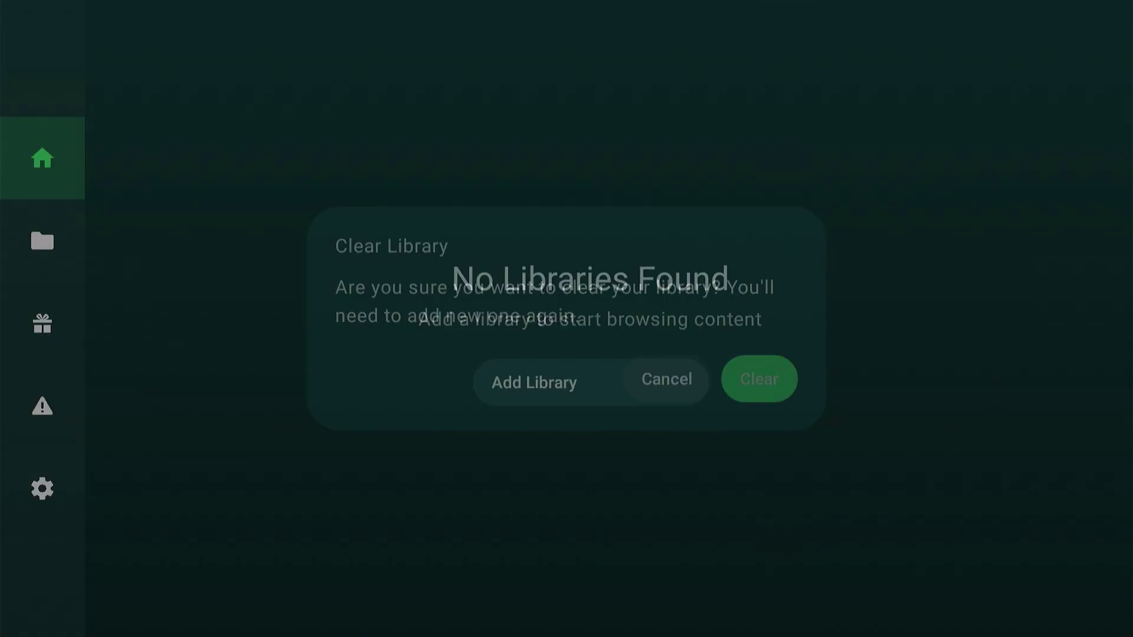
pyautogui.press('Right')
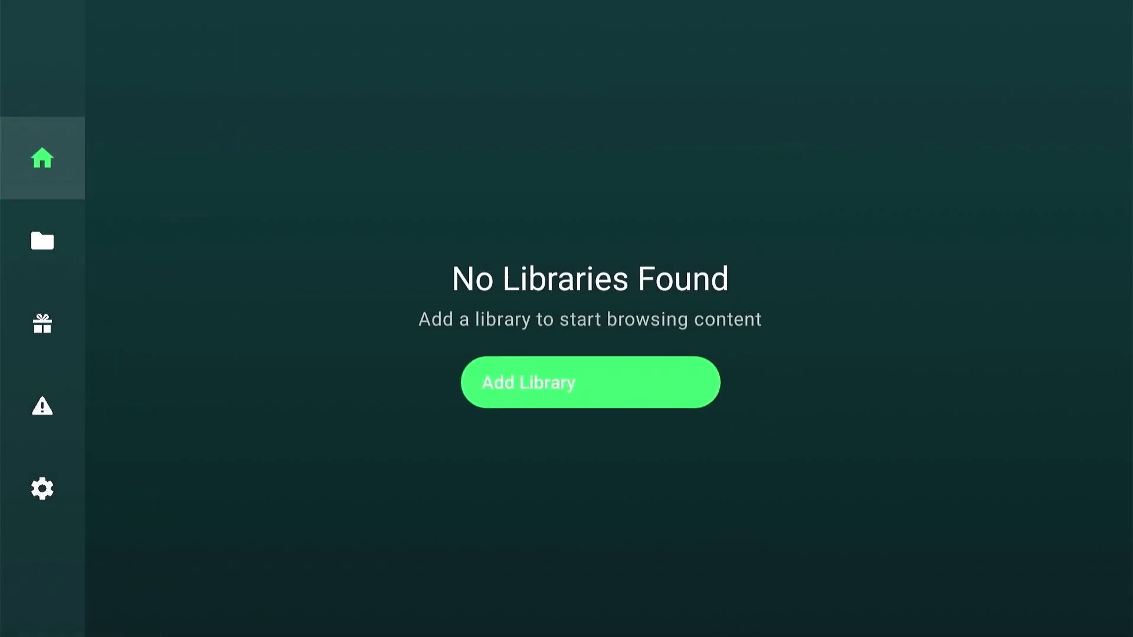